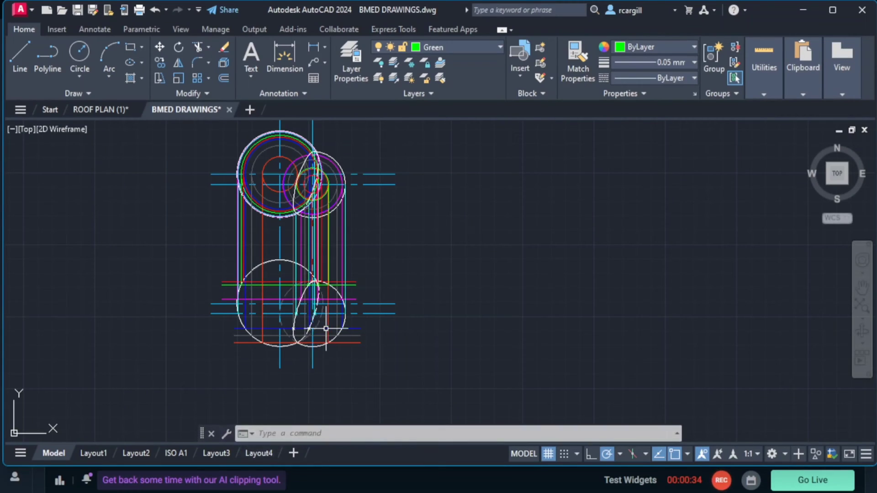
Add a new layout to the drawing and open it.
left_click(87, 458)
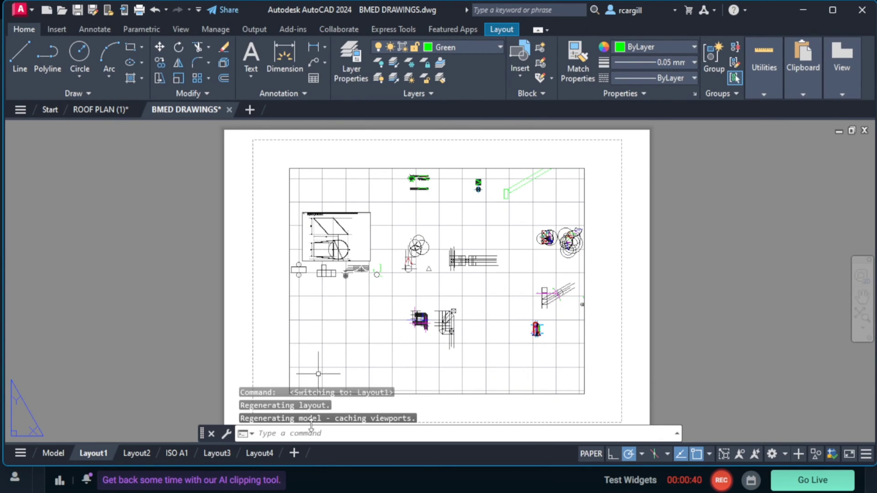
left_click(292, 455)
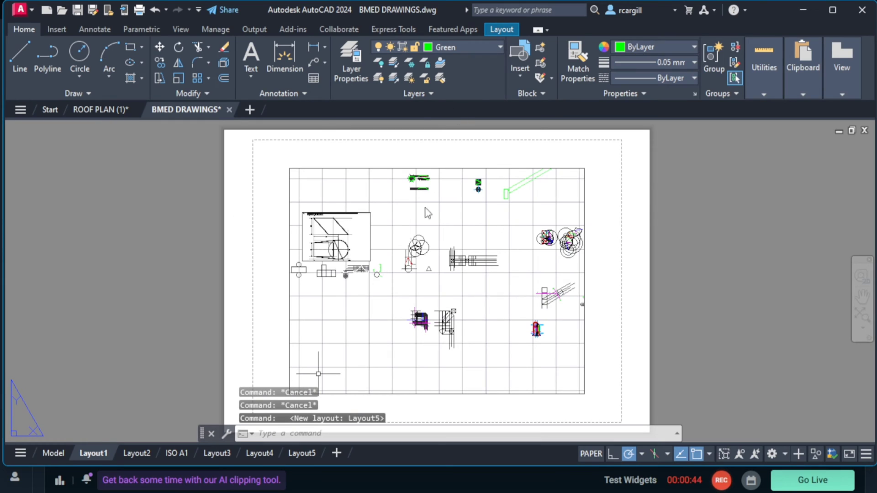
left_click(303, 453)
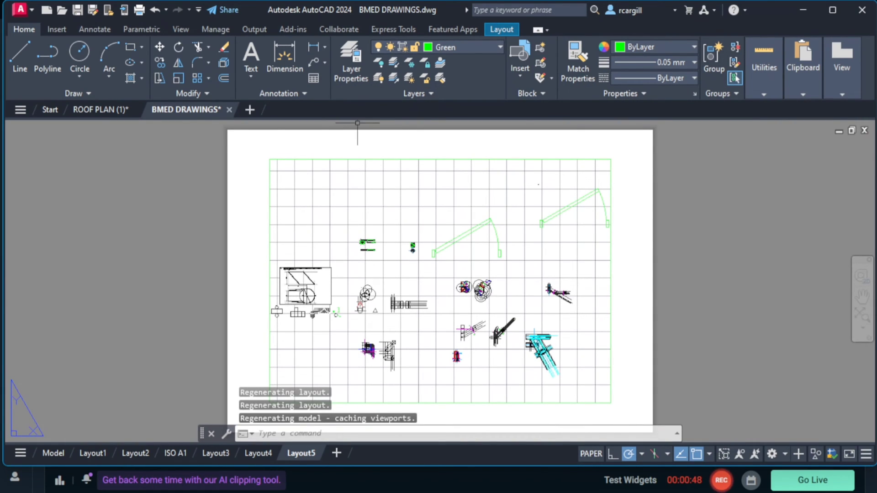
Make layer 0 current and delete the default viewport from the new layout.
left_click(499, 47)
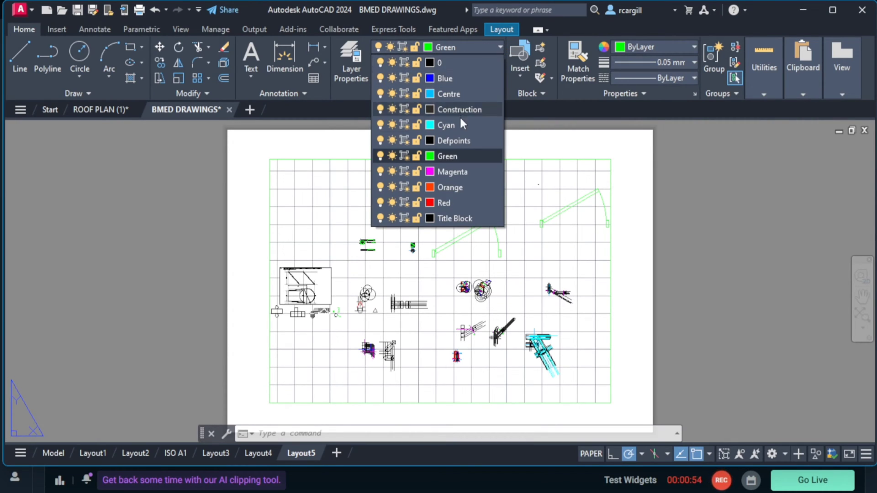
left_click(460, 60)
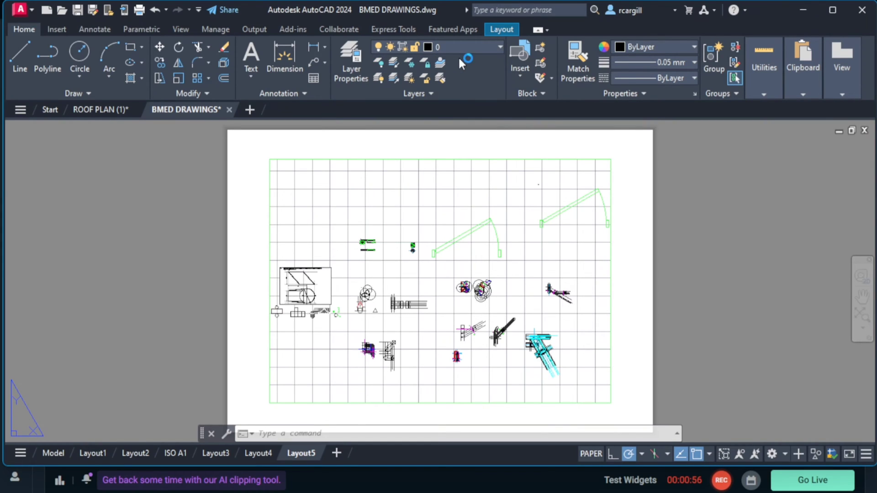
left_click(565, 160)
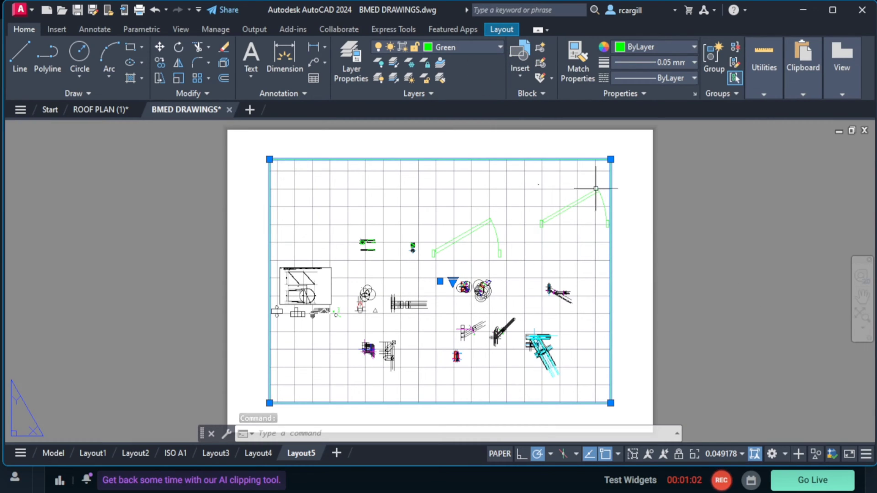
key("Delete")
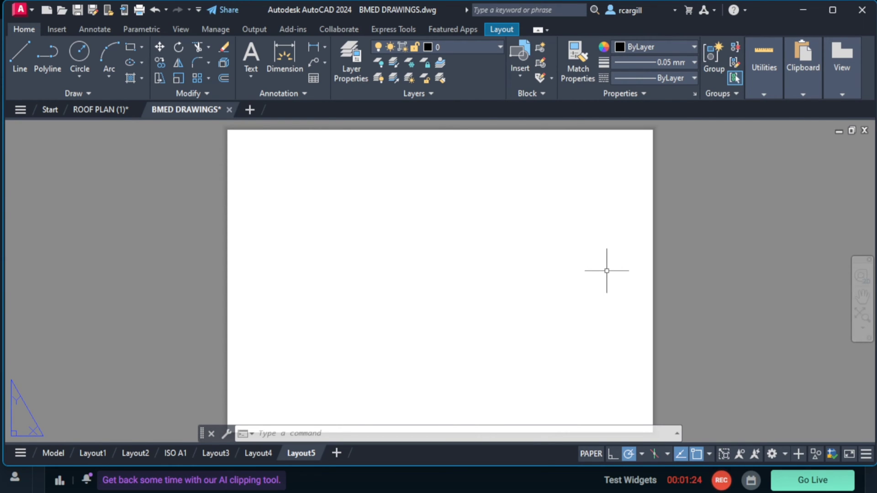
Set the layout's plot paper size to Tabloid, apply it to the layout, and close the plot settings without plotting.
left_click(20, 12)
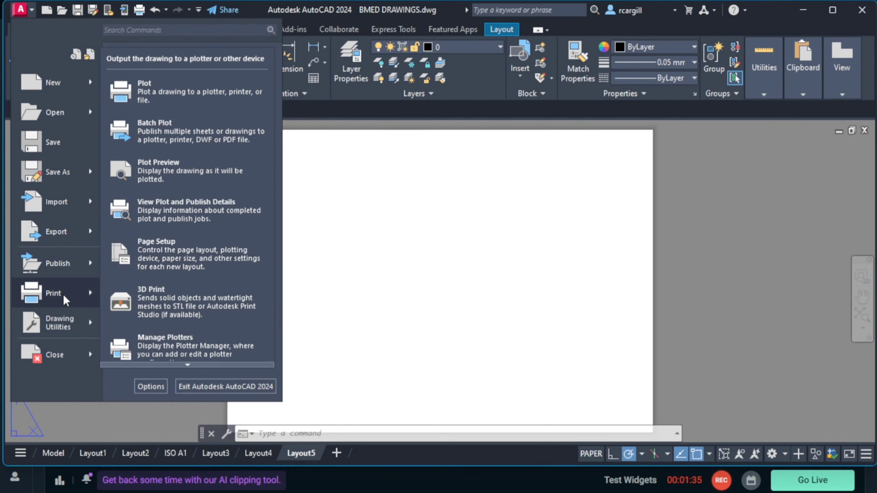
left_click(64, 297)
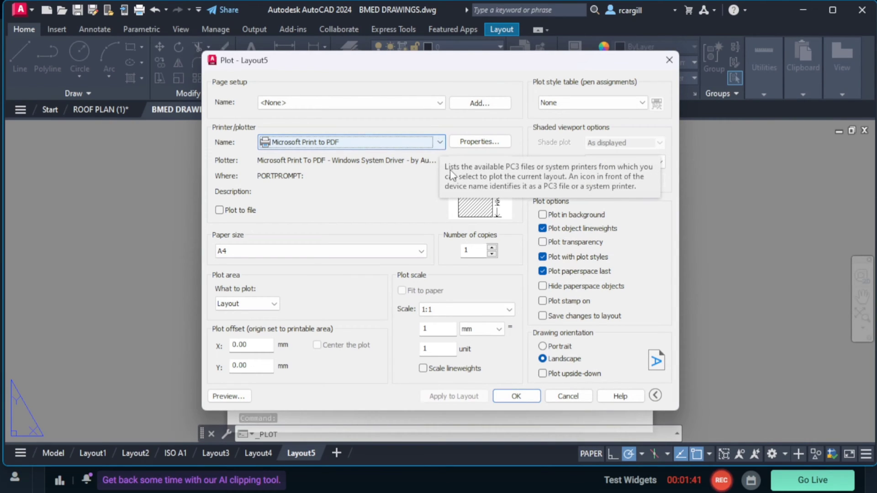
left_click(426, 251)
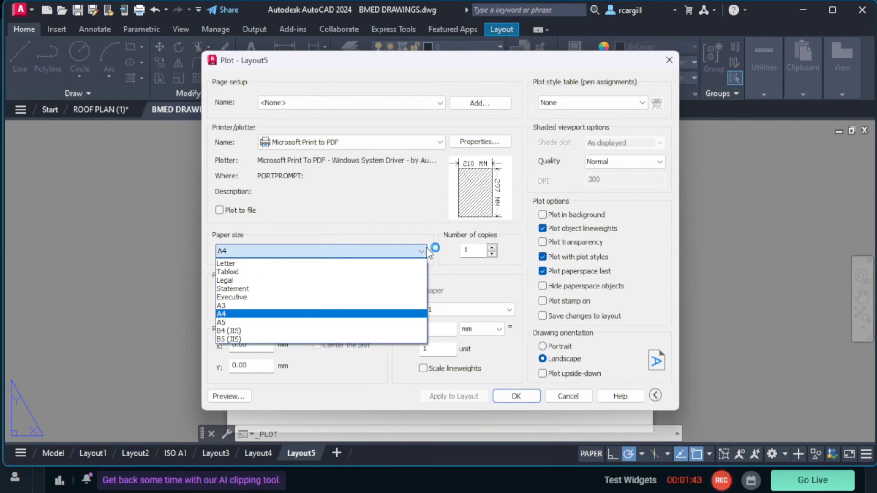
left_click(288, 289)
left_click(383, 253)
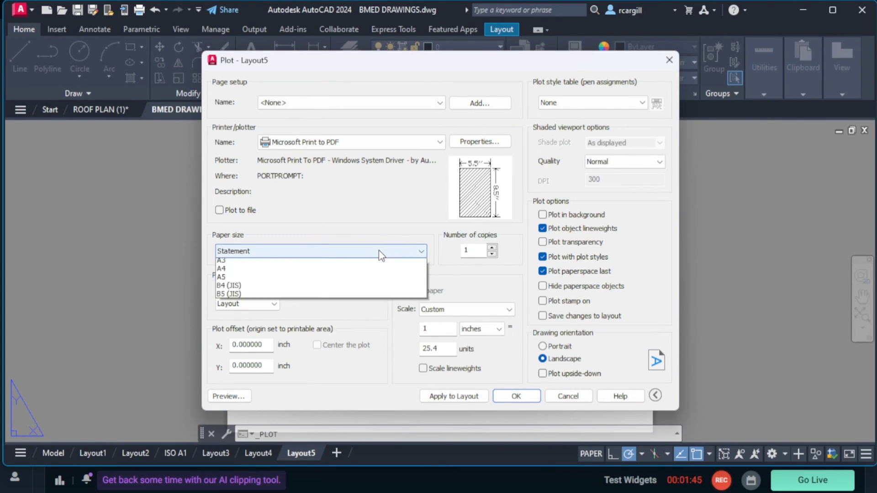
left_click(235, 272)
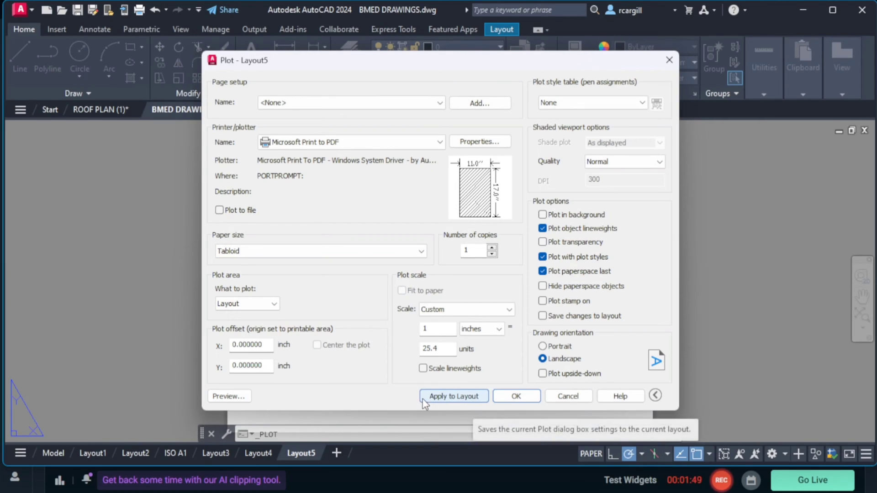
left_click(520, 396)
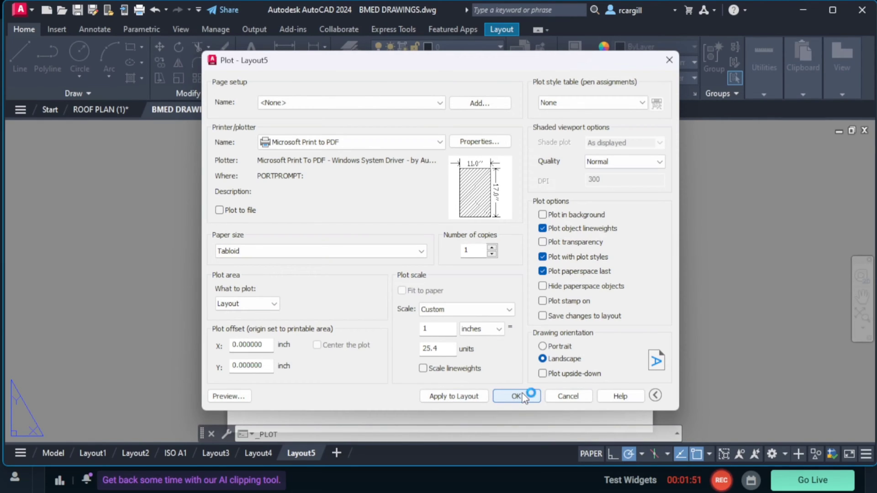
left_click(441, 400)
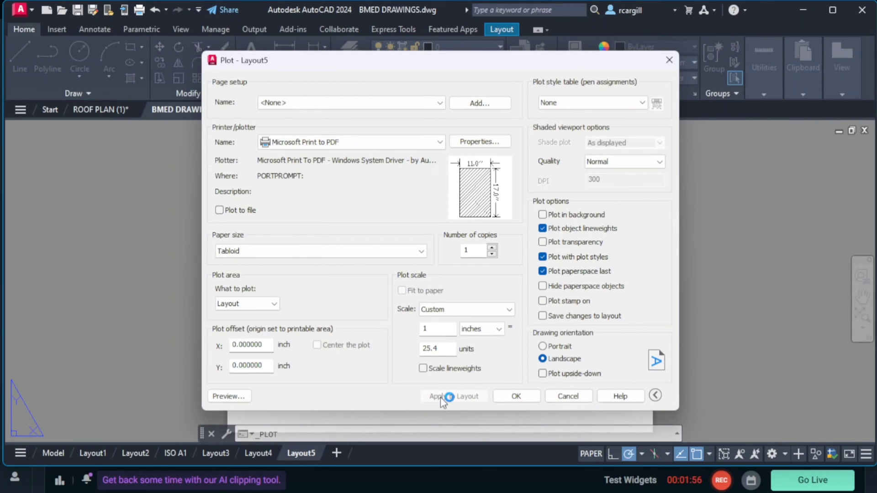
left_click(669, 60)
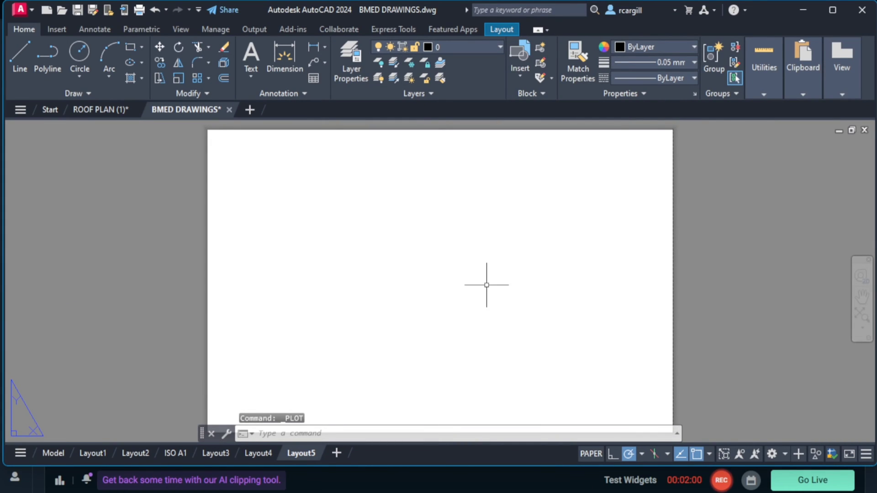
Draw a rectangle on the sheet from corner 0,0 with a width of 431.8 and a height of 279.4.
scroll(486, 285, "down", 3)
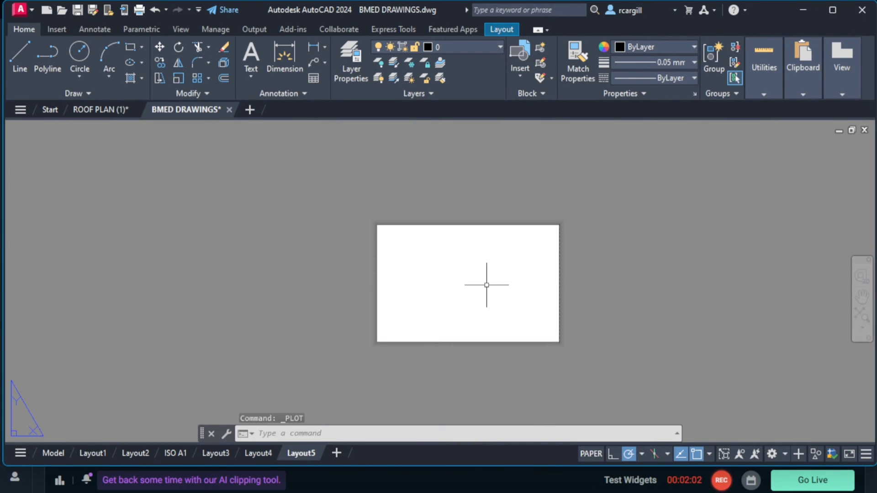
scroll(487, 285, "down", 1)
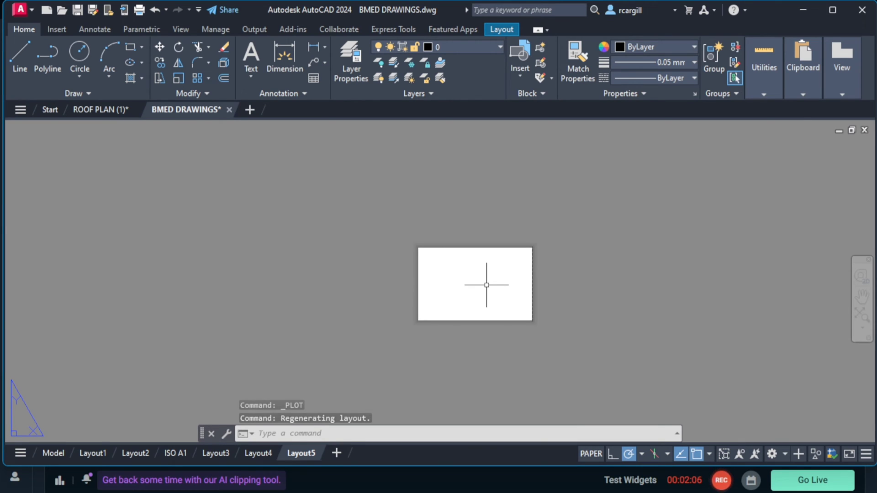
scroll(486, 285, "up", 1)
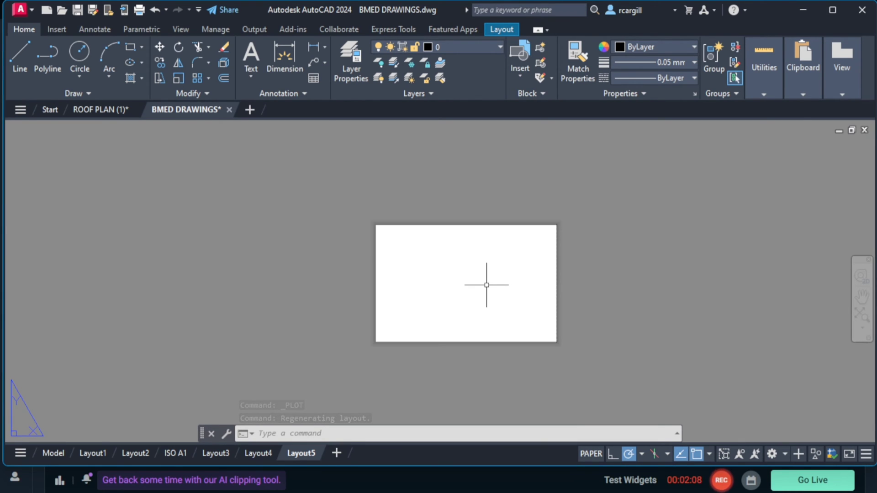
scroll(486, 285, "up", 2)
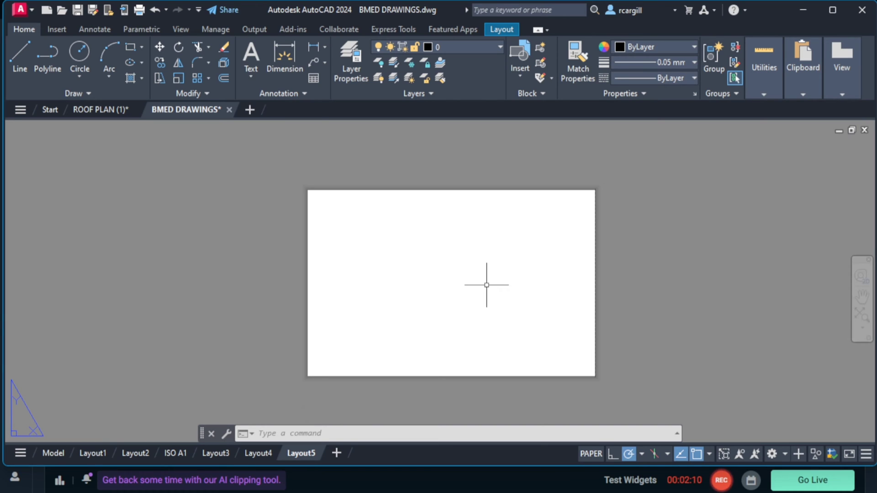
key("Escape")
key("Escape")
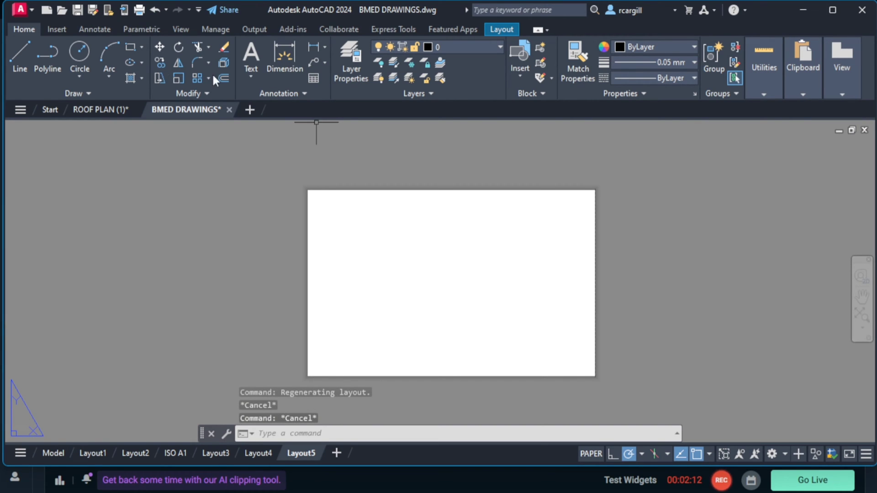
left_click(131, 47)
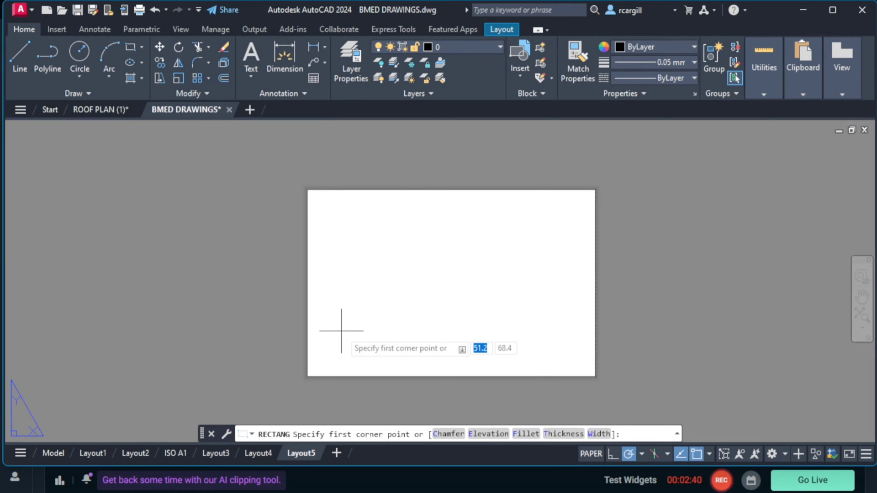
type("0")
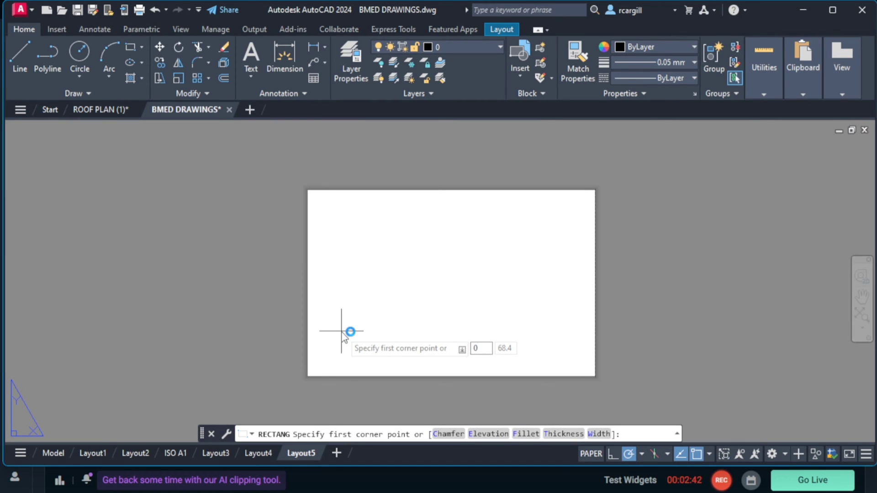
key("Tab")
type("0")
key("Return")
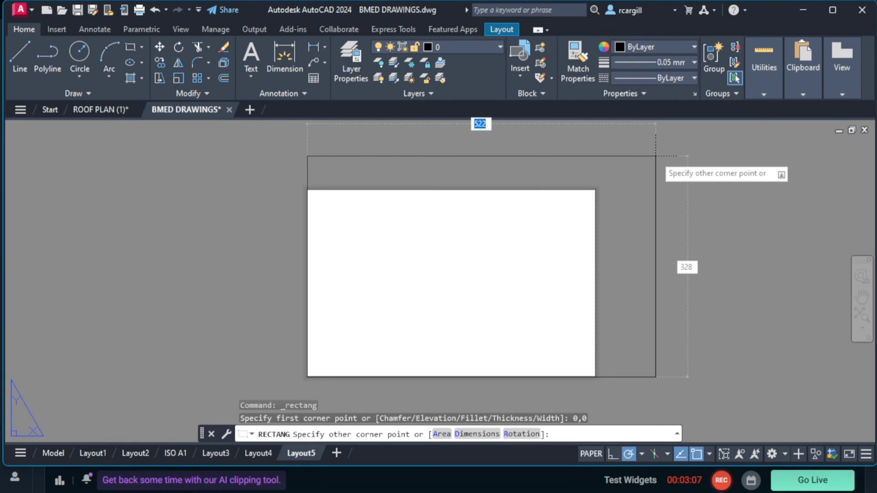
type("431.8")
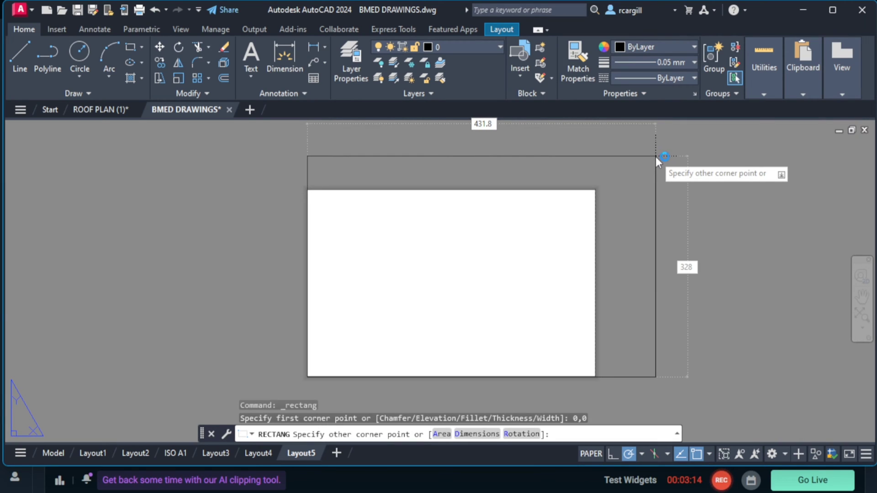
key("Tab")
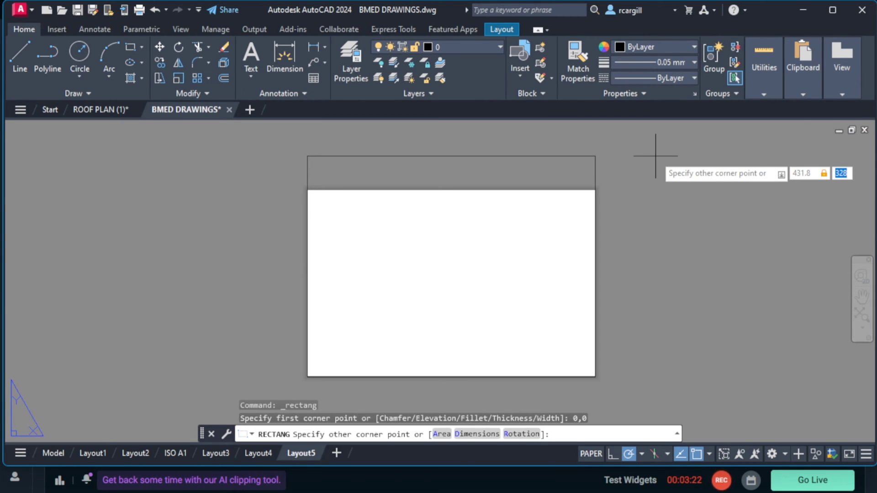
type("279.4")
key("Return")
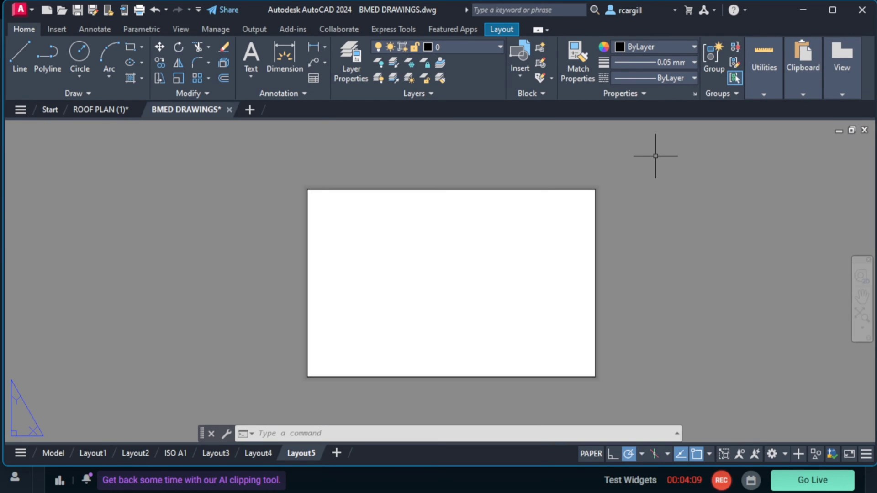
Offset the sheet-sized rectangle inward by 10 to form the border.
type("OFFSET")
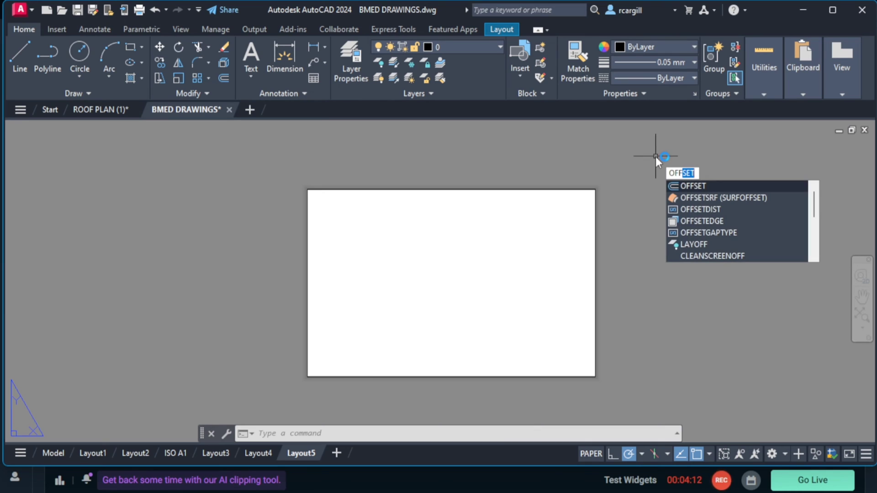
key("Return")
type("10")
key("Return")
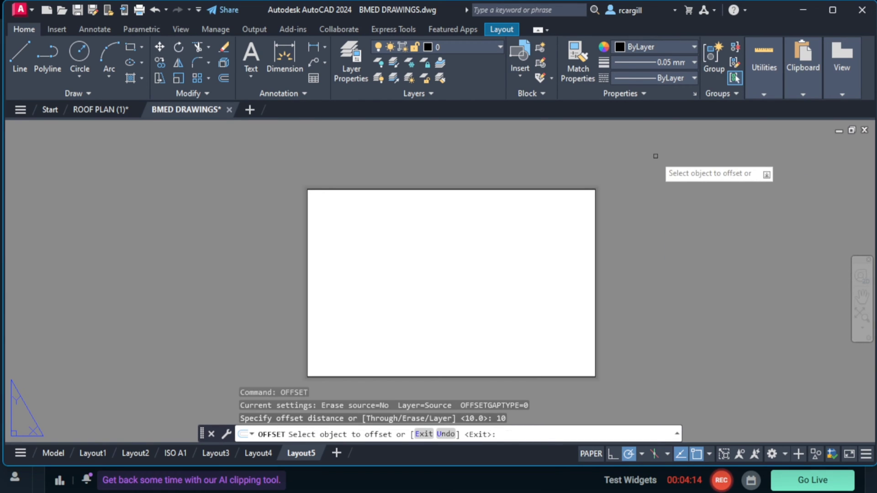
left_click(531, 189)
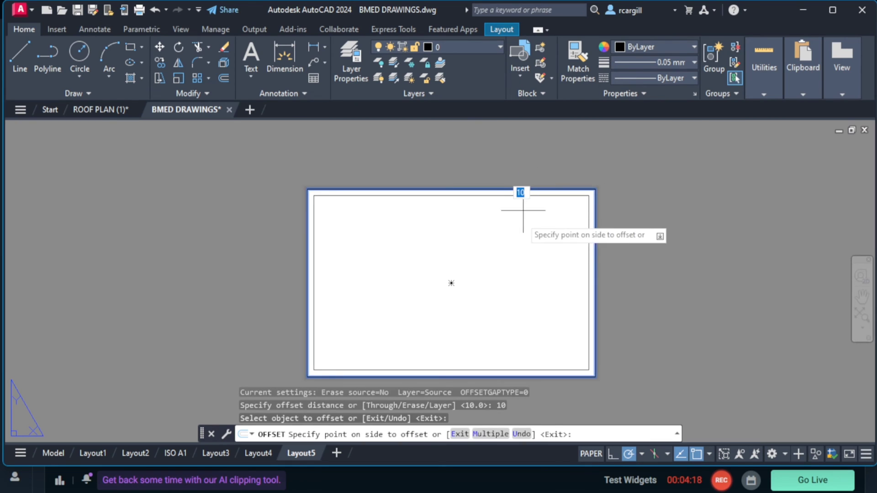
left_click(516, 238)
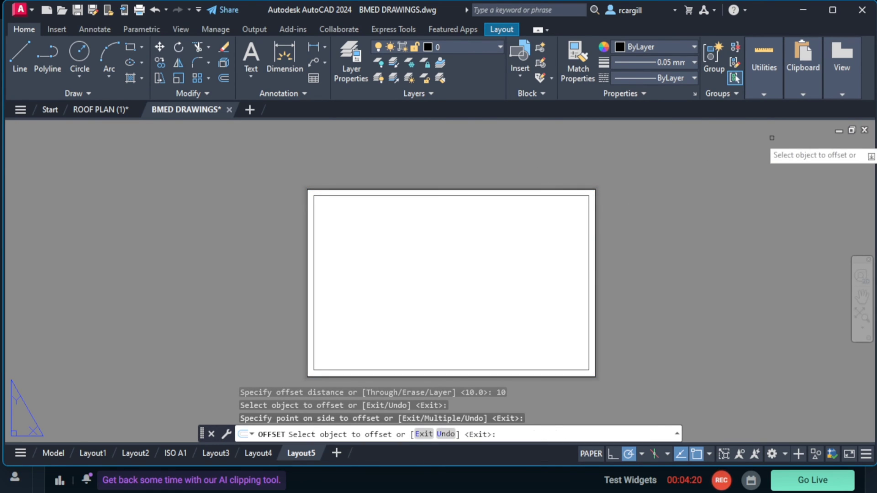
key("Escape")
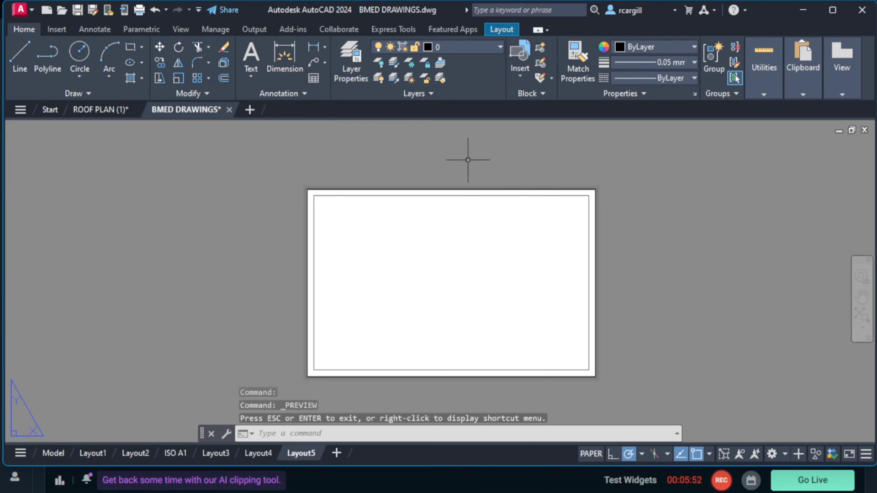
Delete the outer rectangle along the sheet edge, keeping only the inner border.
key("Escape")
left_click(580, 190)
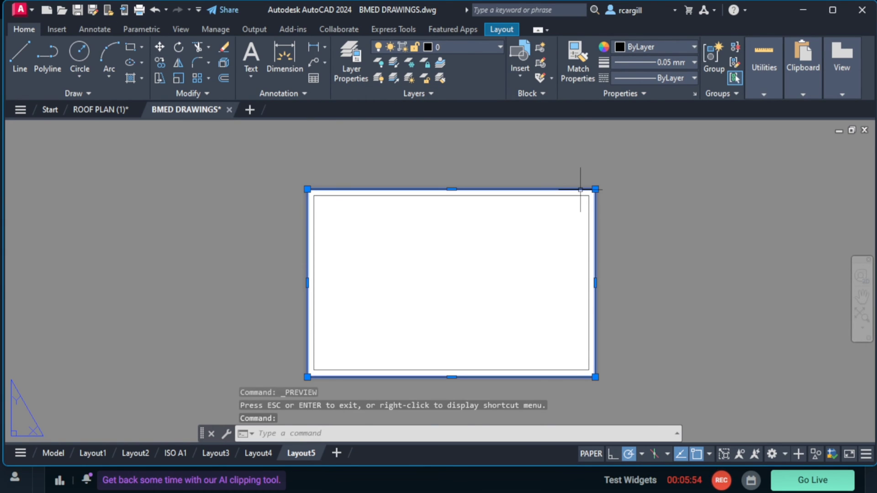
key("Delete")
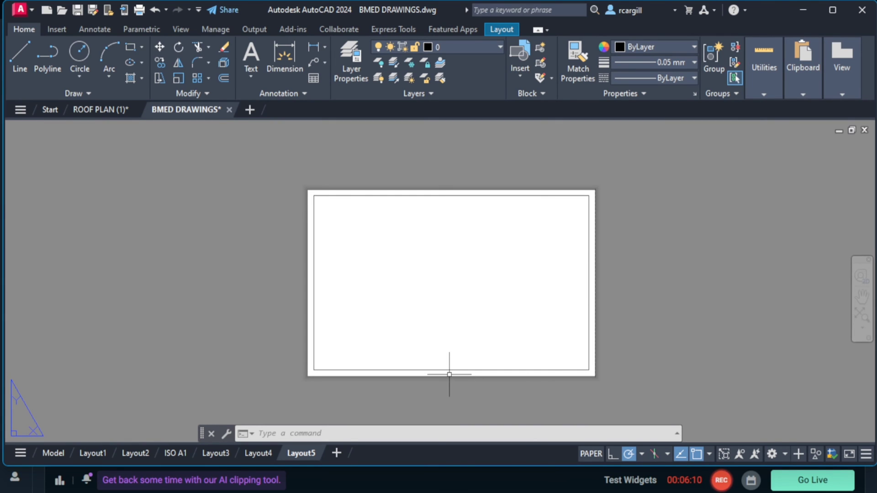
Explode the inner border rectangle into separate lines.
scroll(449, 375, "up", 2)
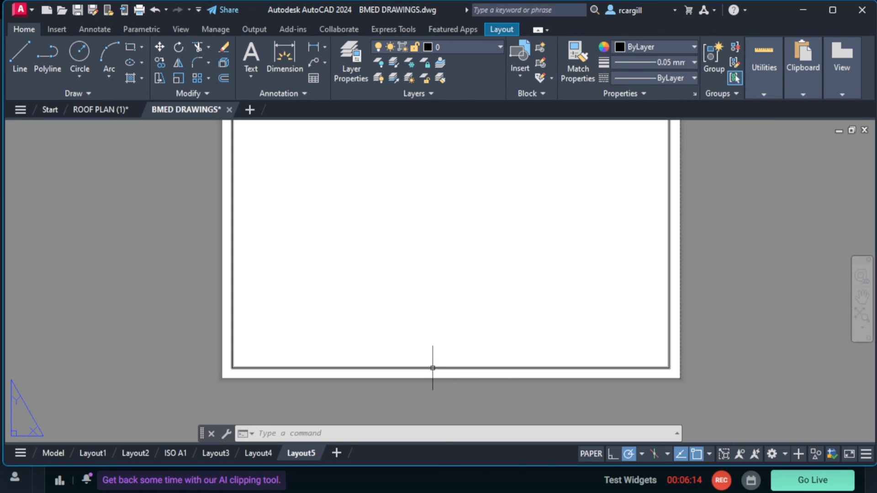
left_click(433, 367)
type("EXP")
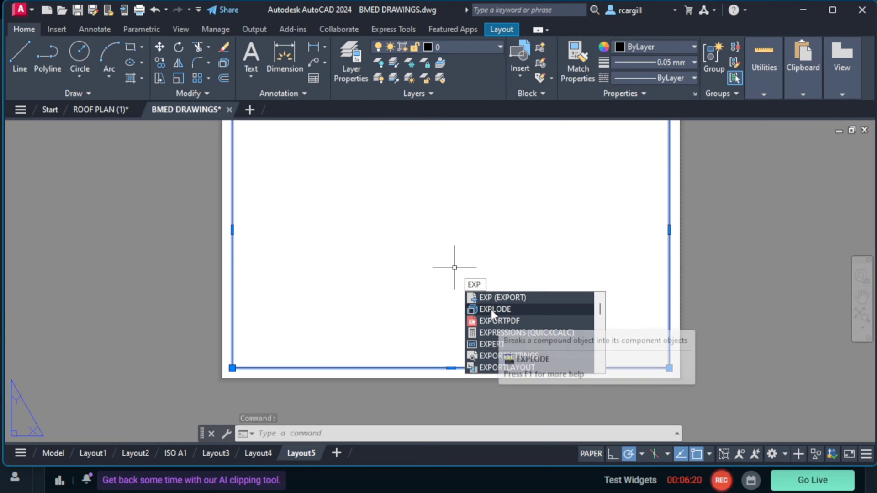
left_click(493, 309)
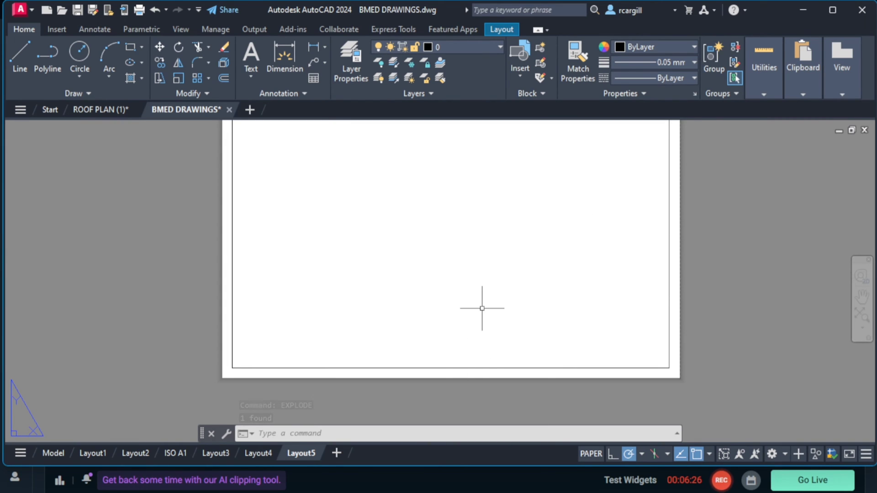
Offset the bottom border line upward by 10 to form a title strip along the sheet's lower edge.
type("o")
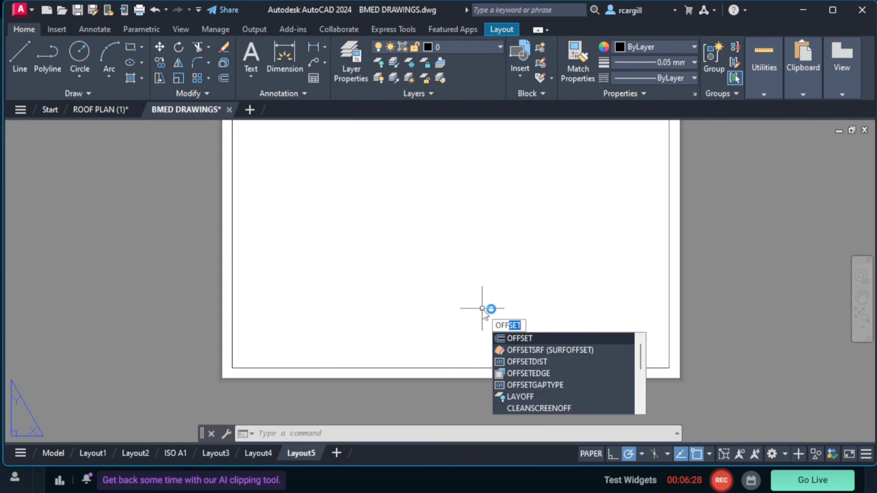
key("Return")
type("10")
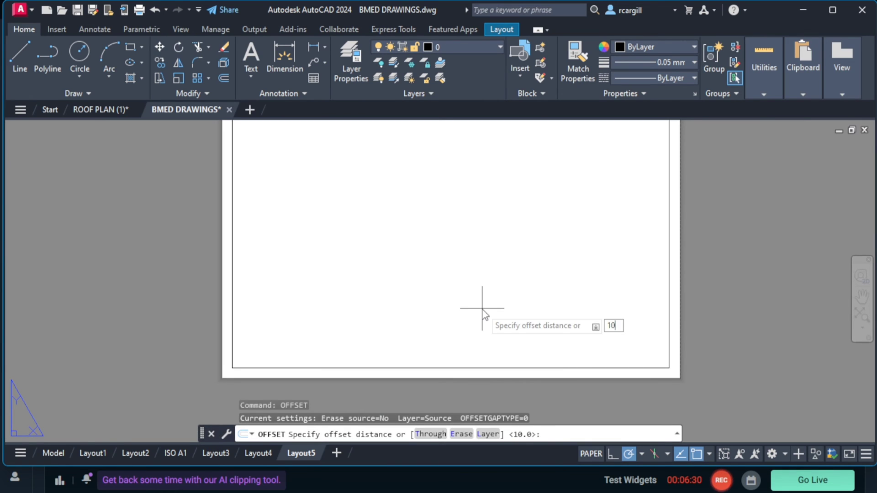
key("Return")
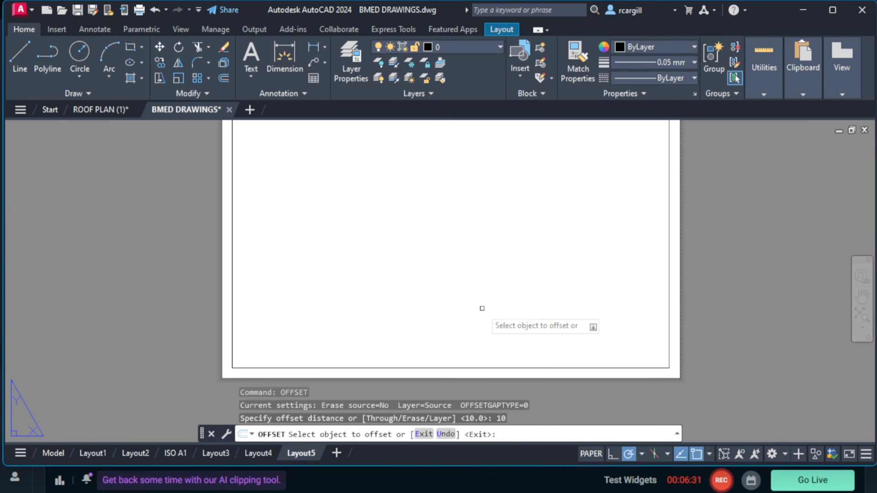
left_click(464, 367)
left_click(460, 296)
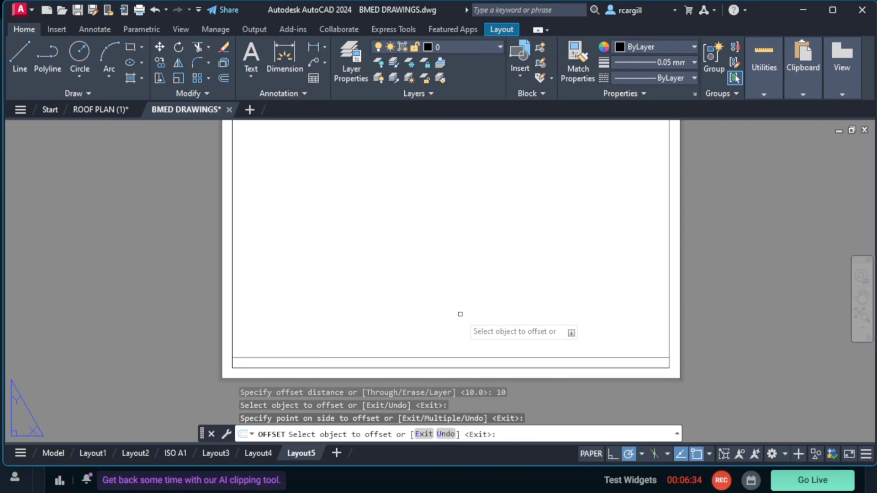
key("Escape")
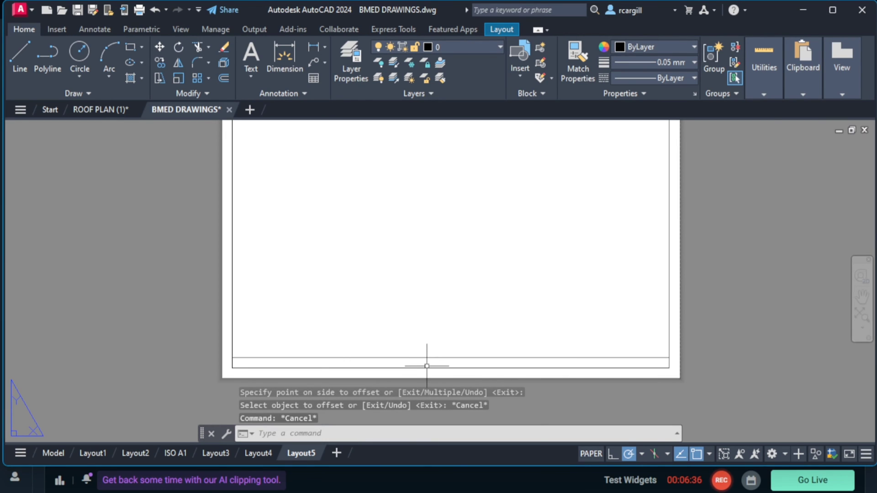
Divide the top line of the title strip into 5 equal segments.
scroll(426, 366, "up", 2)
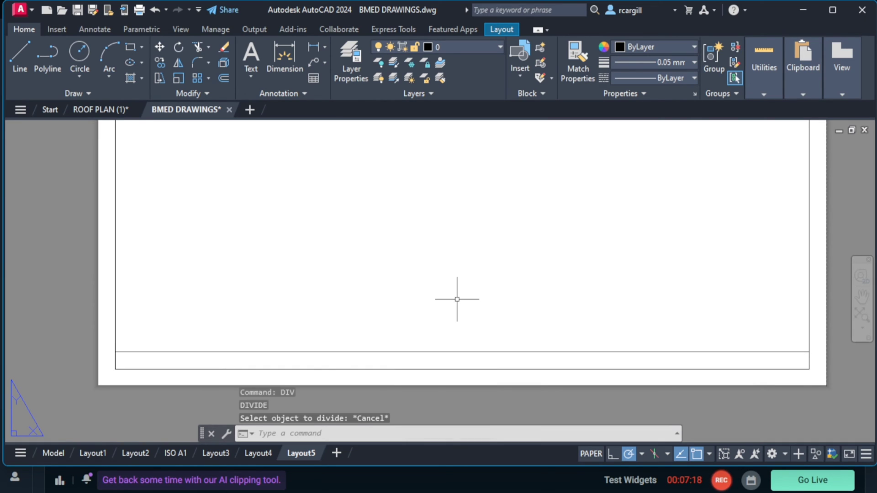
type("DIV")
key("Return")
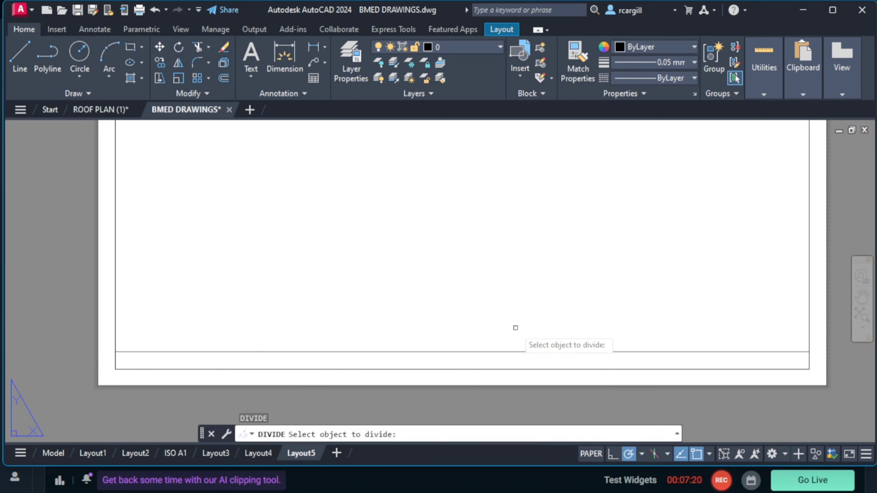
left_click(498, 352)
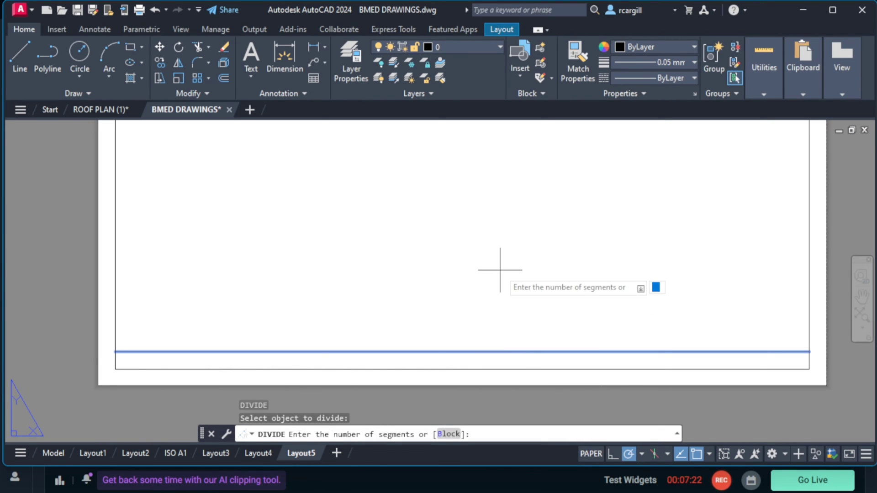
type("5")
key("Return")
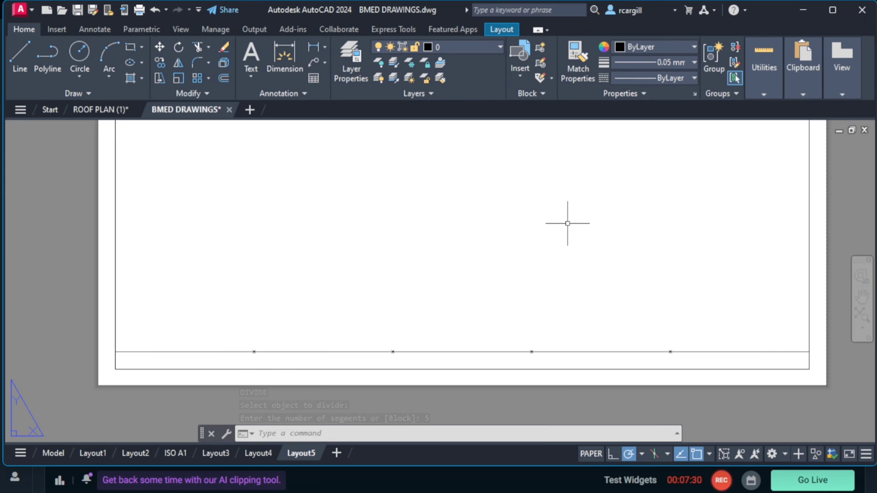
Set the point style to the circled X with a size of 1 in absolute units.
type("DDPTYPE")
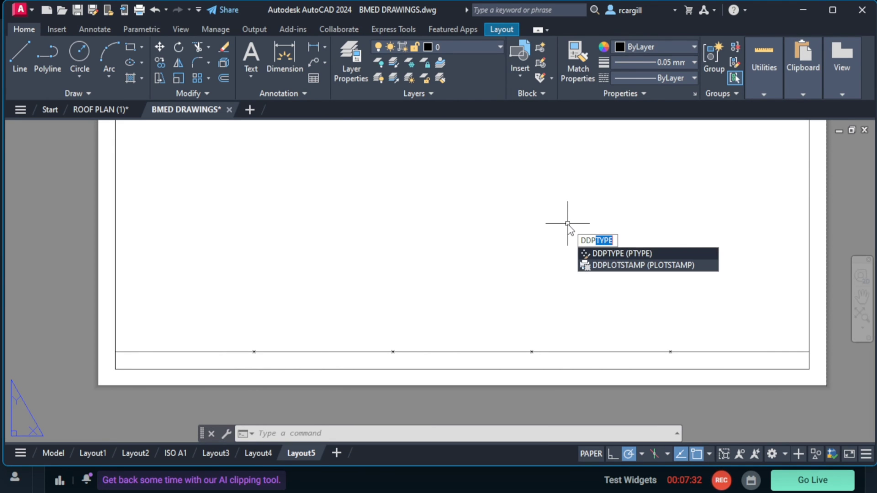
left_click(638, 254)
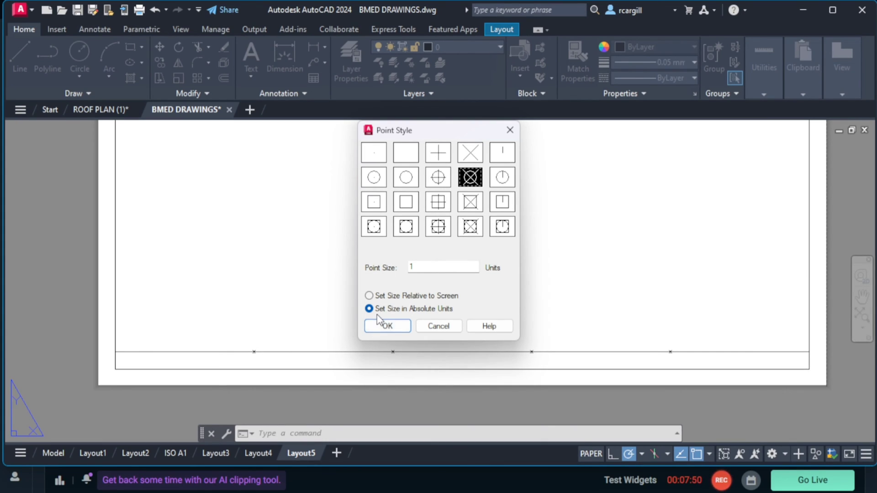
left_click(388, 326)
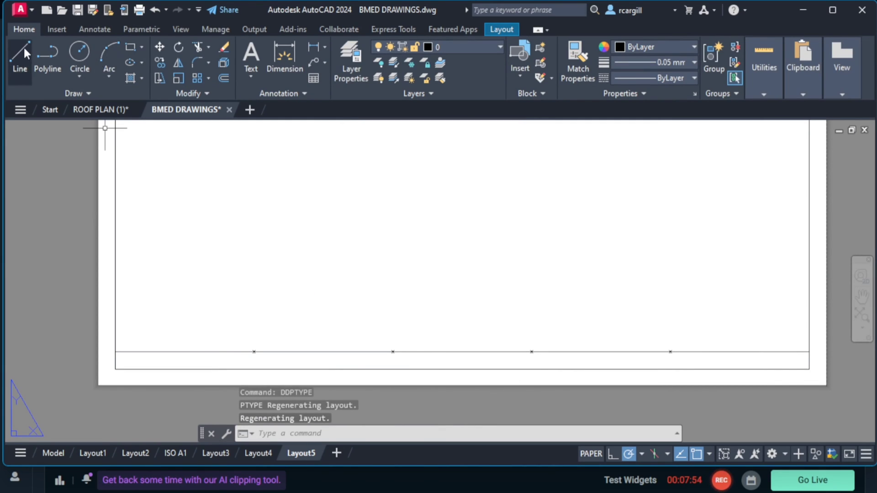
Draw a vertical line from the title strip's first division point down to the bottom border line.
left_click(25, 53)
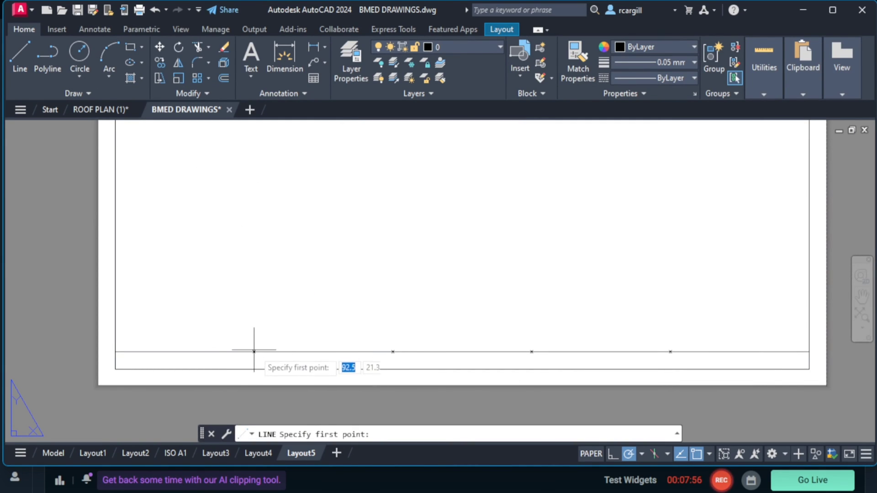
left_click(254, 369)
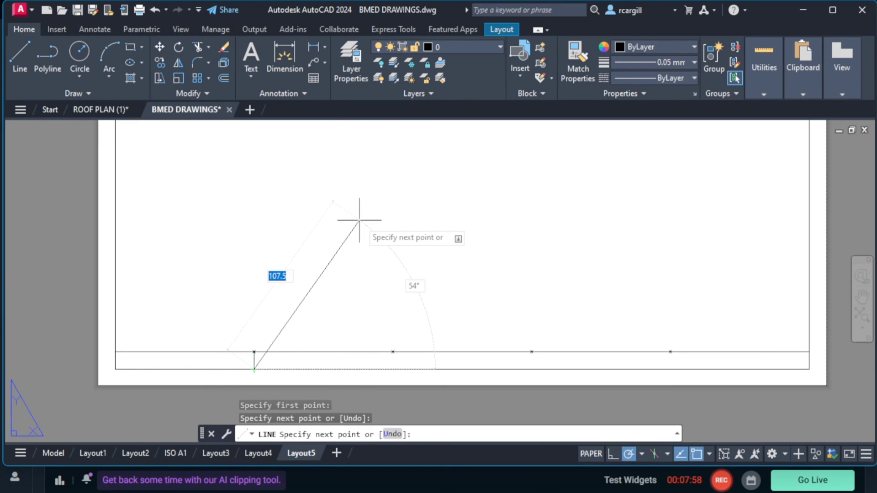
key("Escape")
key("Escape")
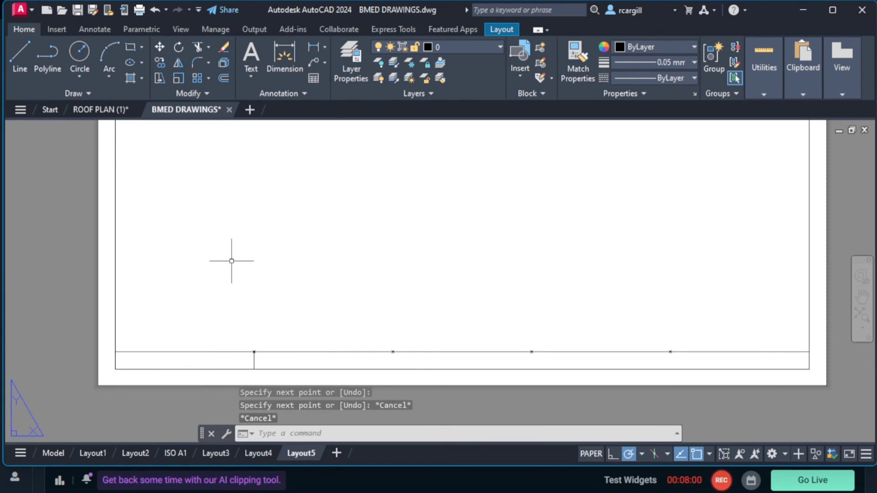
Copy the vertical divider from its upper end to the other three division points of the title strip.
left_click(253, 359)
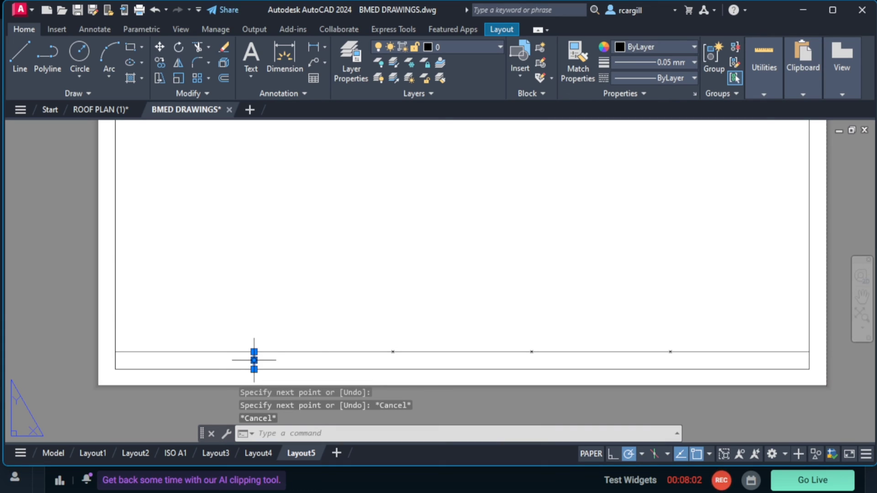
left_click(160, 64)
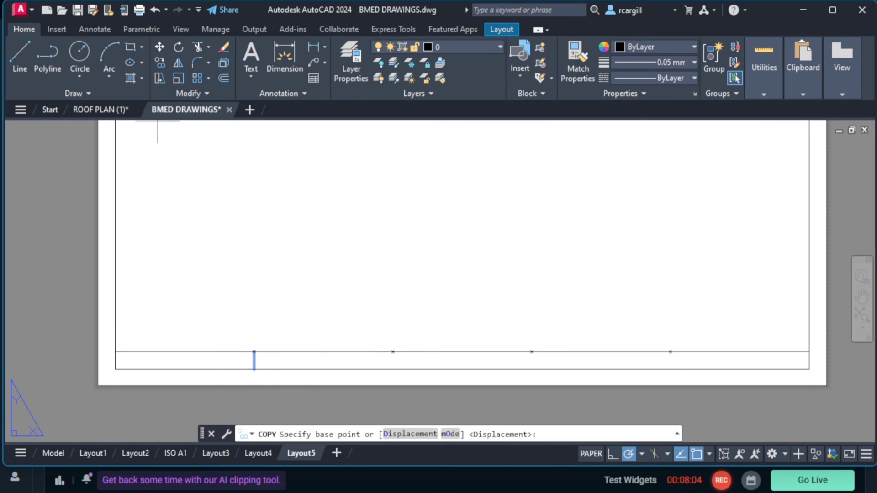
left_click(254, 352)
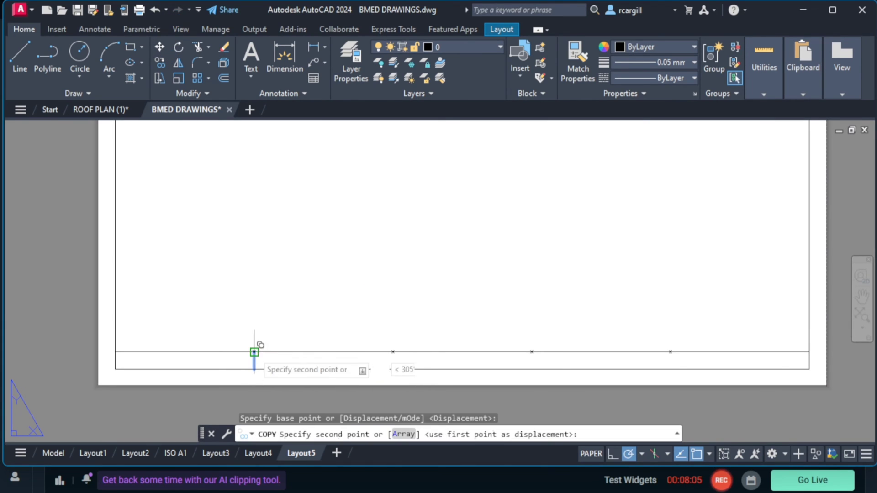
left_click(393, 352)
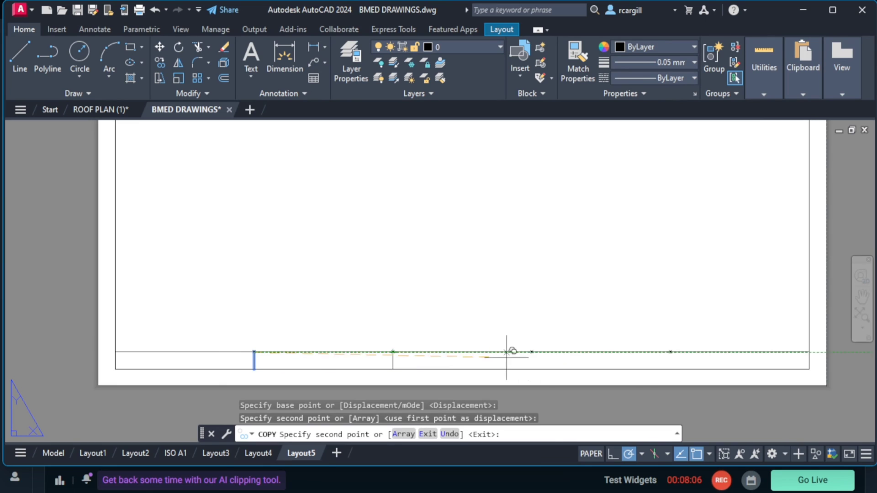
left_click(531, 352)
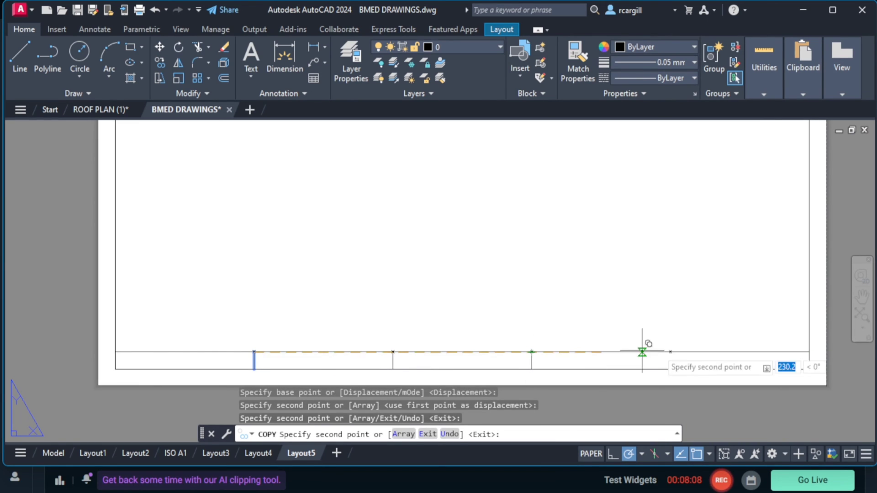
left_click(671, 352)
key("Escape")
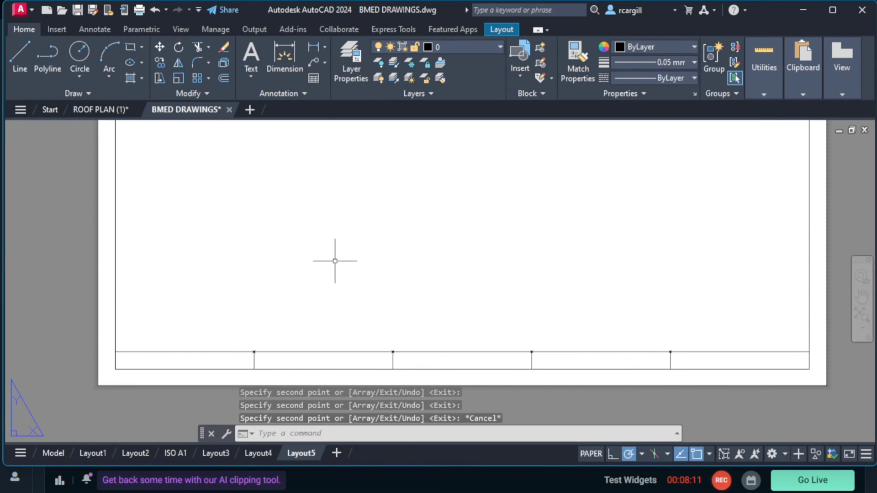
Add multiline text reading "DATE: JANUARY 31,2024" inside the first cell of the title strip.
left_click(251, 57)
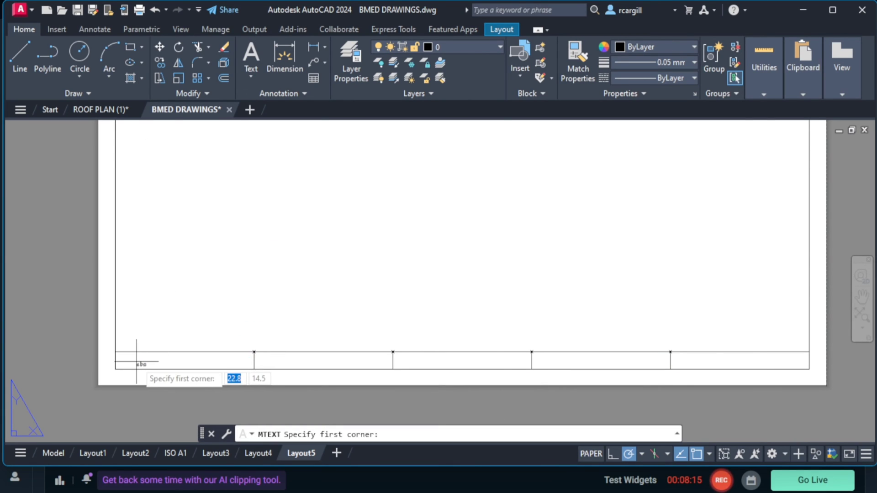
scroll(136, 362, "up", 2)
left_click(97, 342)
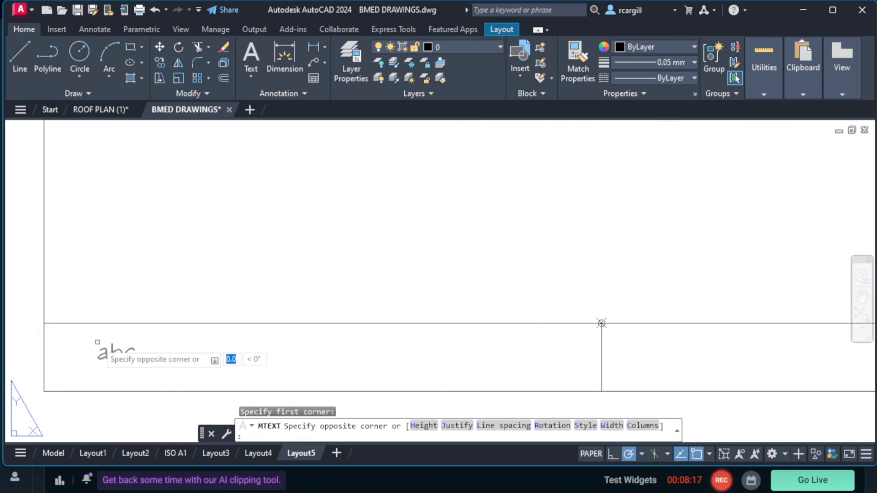
left_click(561, 380)
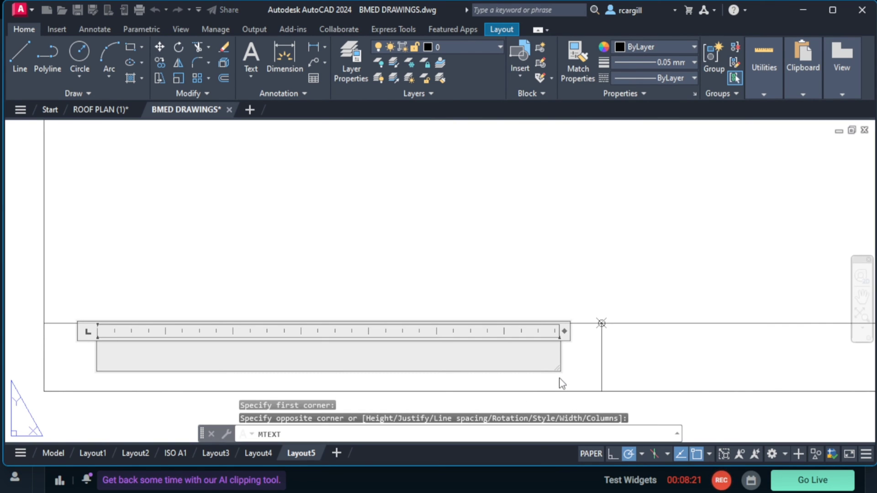
type("D")
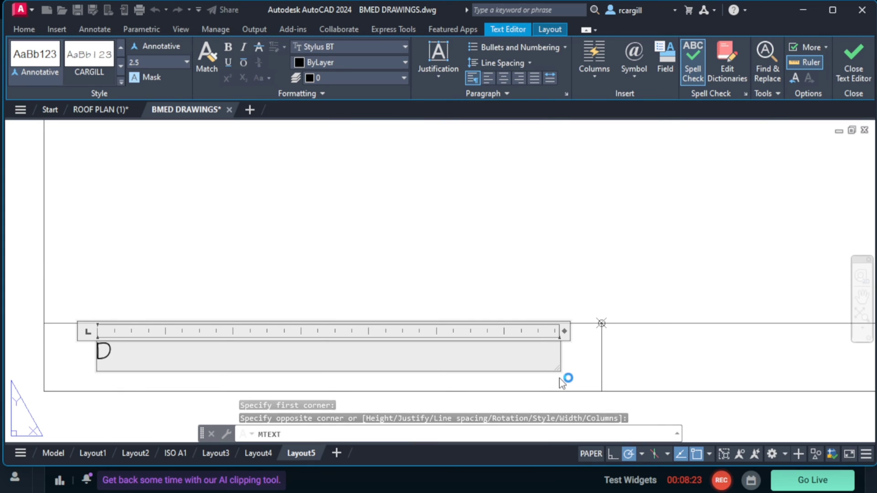
type("A")
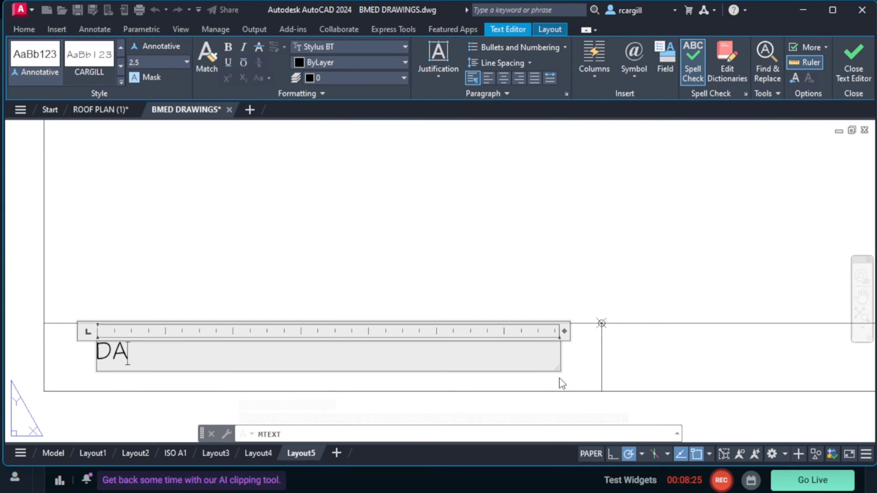
type("TE:")
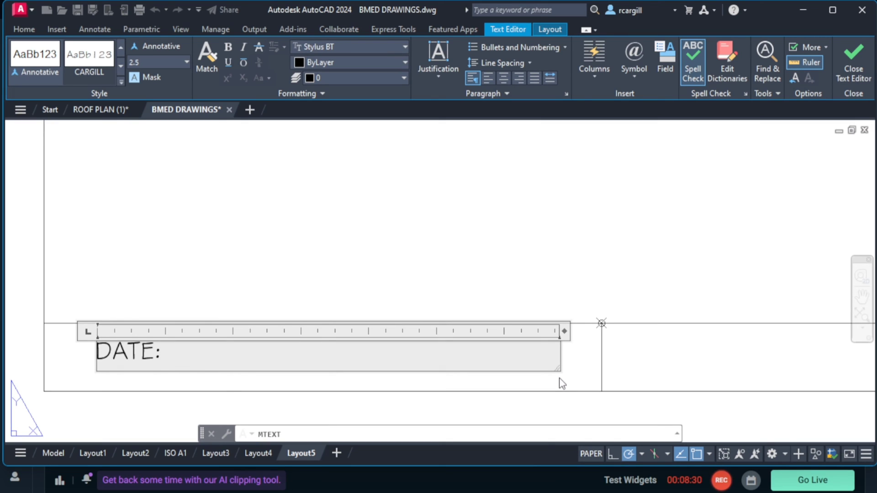
type(" J")
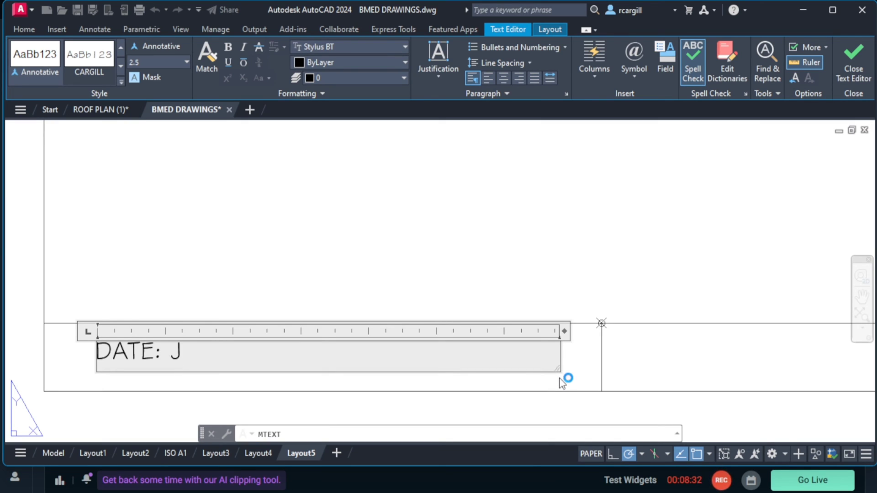
type("ANU")
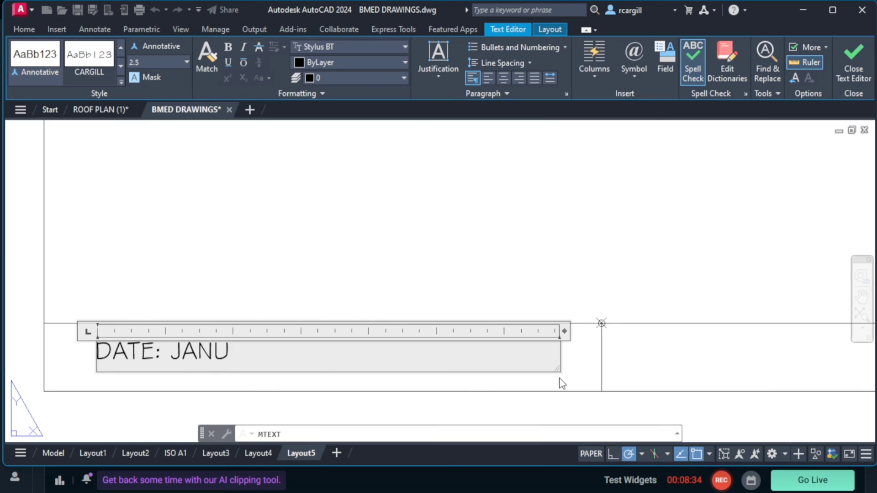
type("ARY ")
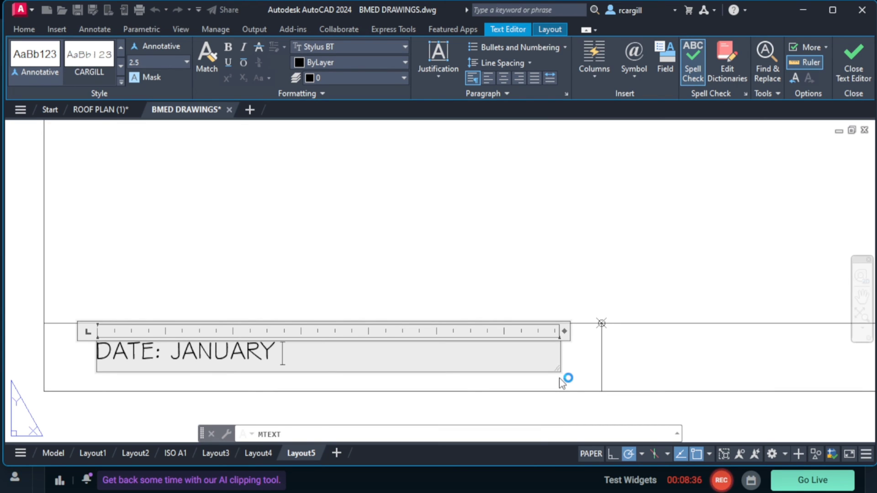
type("31,")
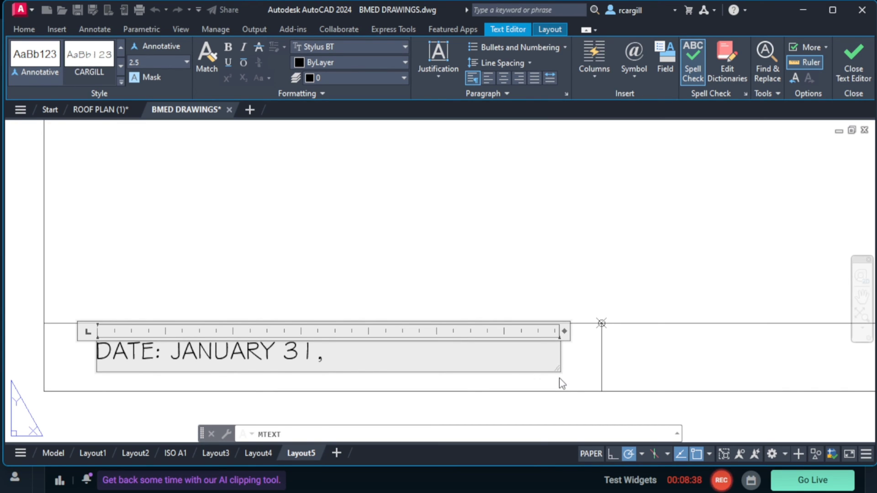
type("2024")
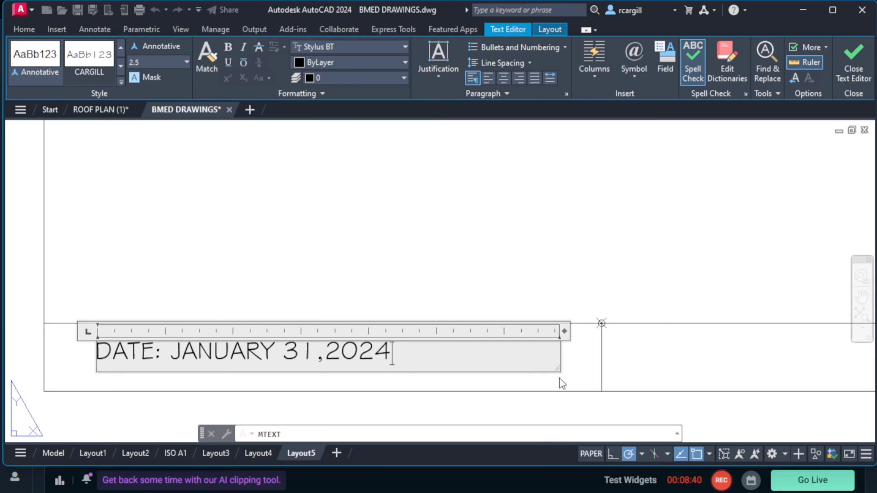
left_click(570, 223)
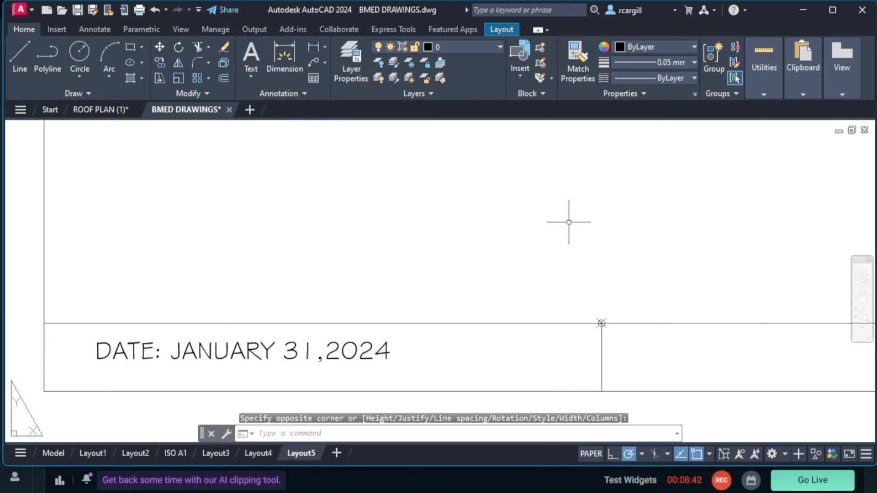
scroll(613, 315, "down", 5)
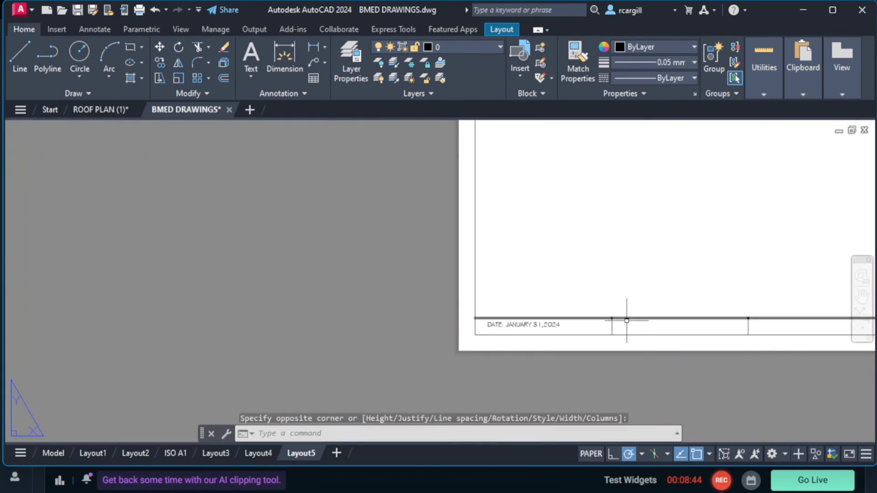
left_click(519, 326)
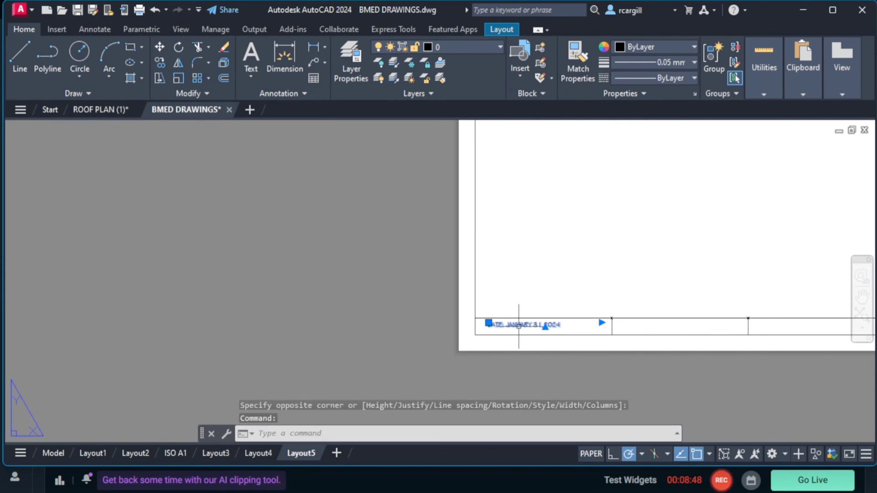
key("Escape")
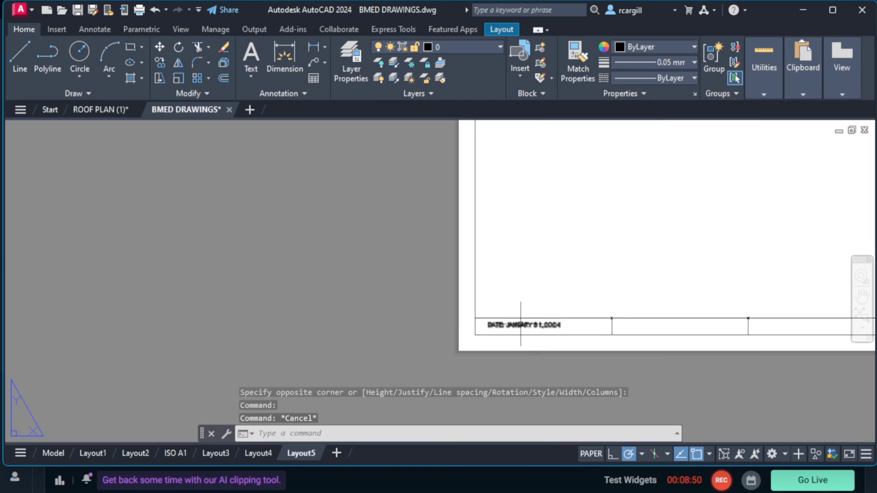
scroll(521, 324, "up", 4)
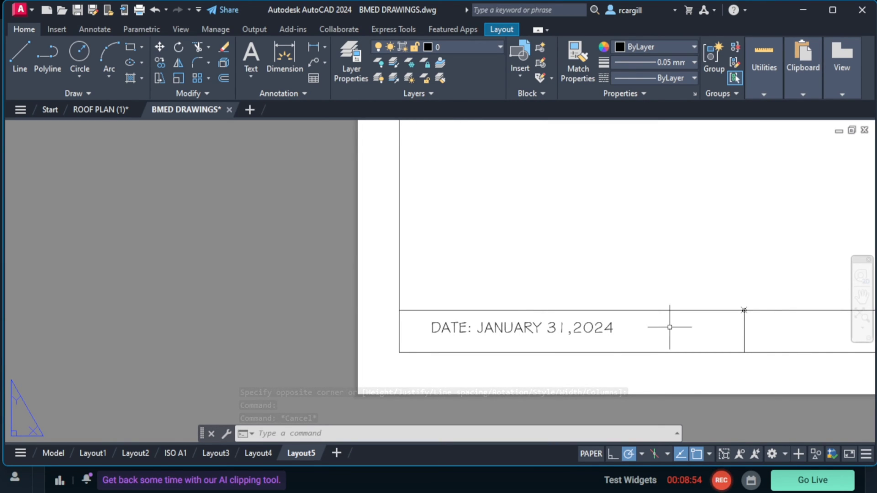
key("Escape")
key("Escape")
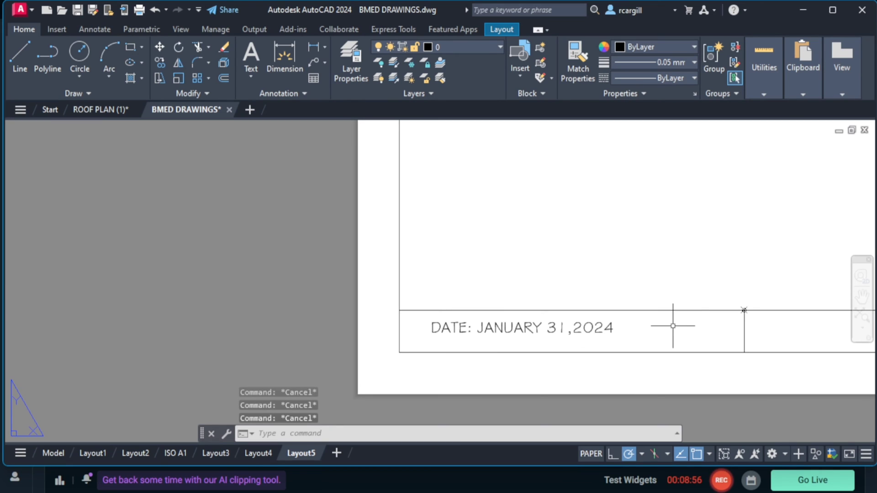
Offset the title strip's top line downward and the bottom border line upward by a distance of 2 each.
type("off")
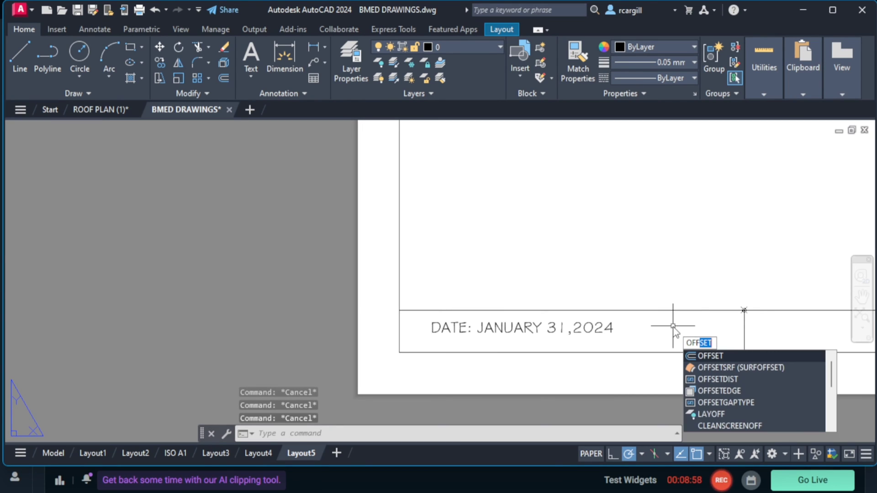
key("Return")
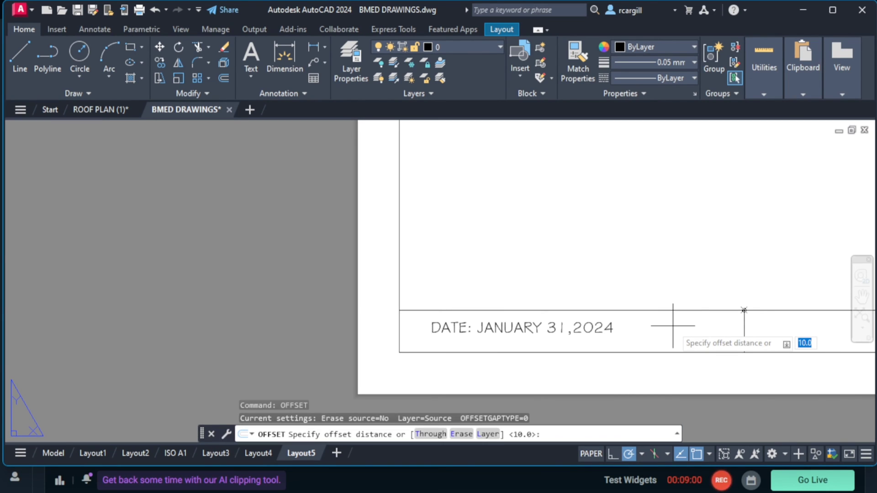
type("2")
key("Return")
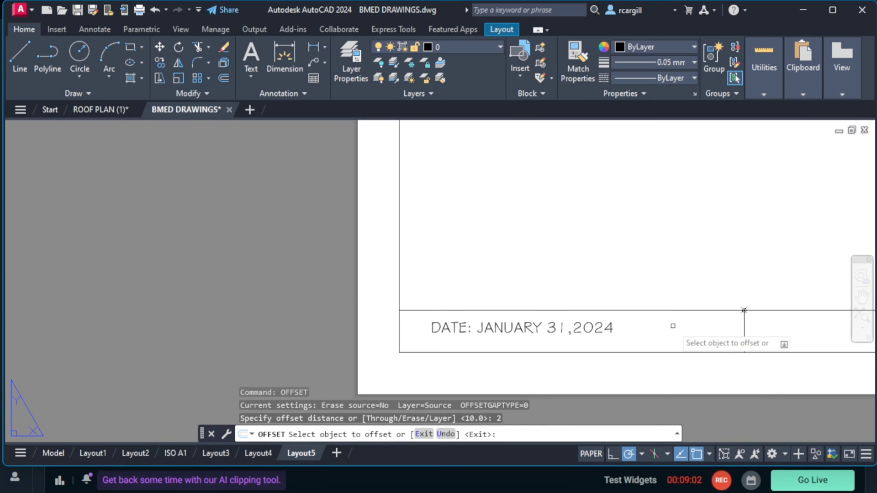
left_click(668, 310)
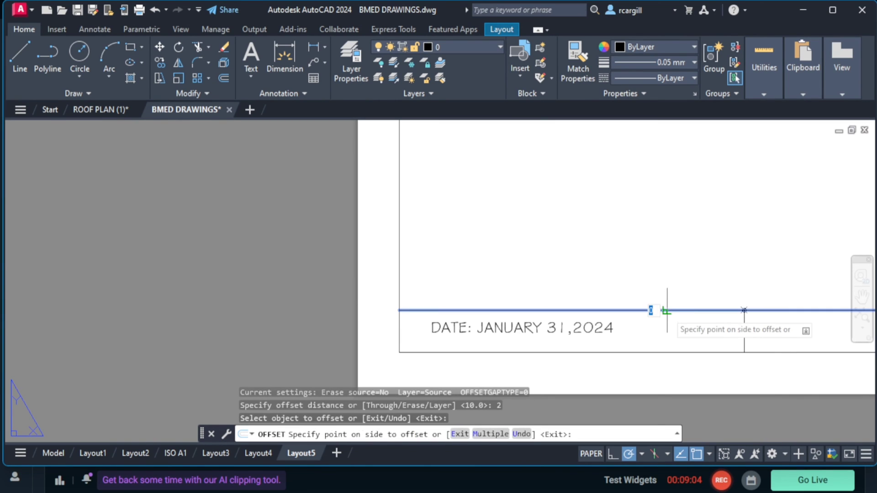
left_click(667, 317)
left_click(673, 351)
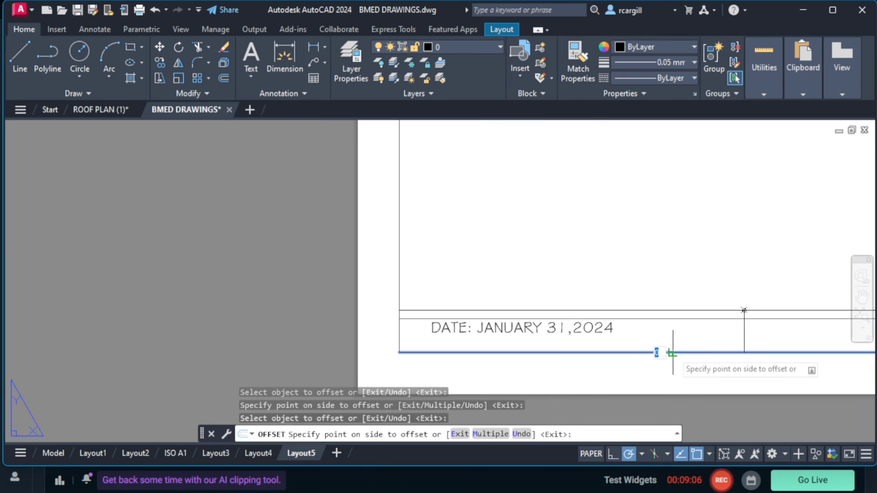
left_click(674, 339)
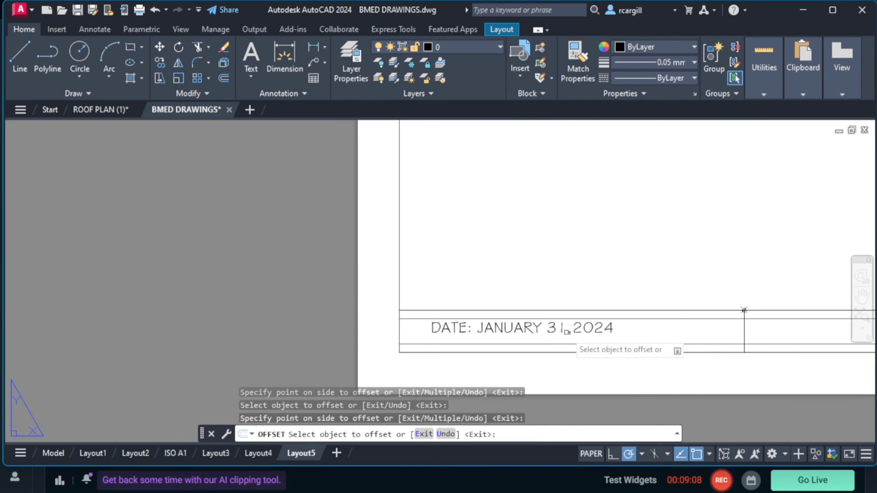
left_click(538, 322)
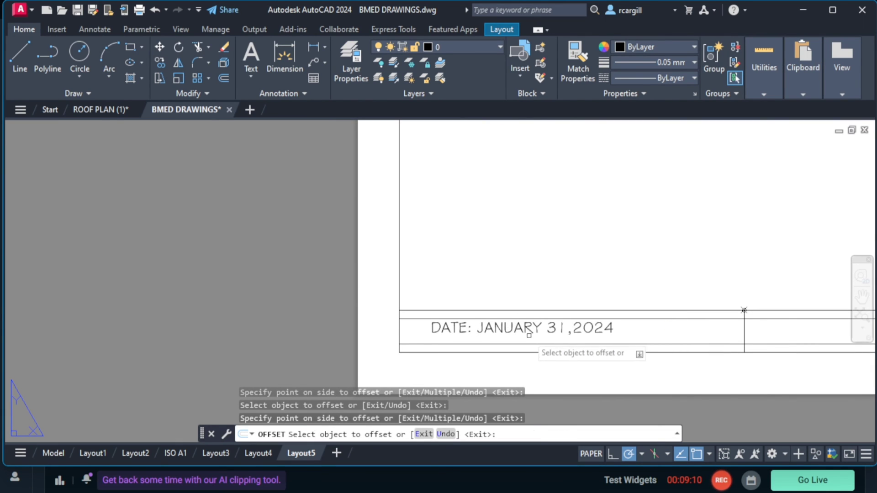
left_click(456, 322)
left_click(457, 328)
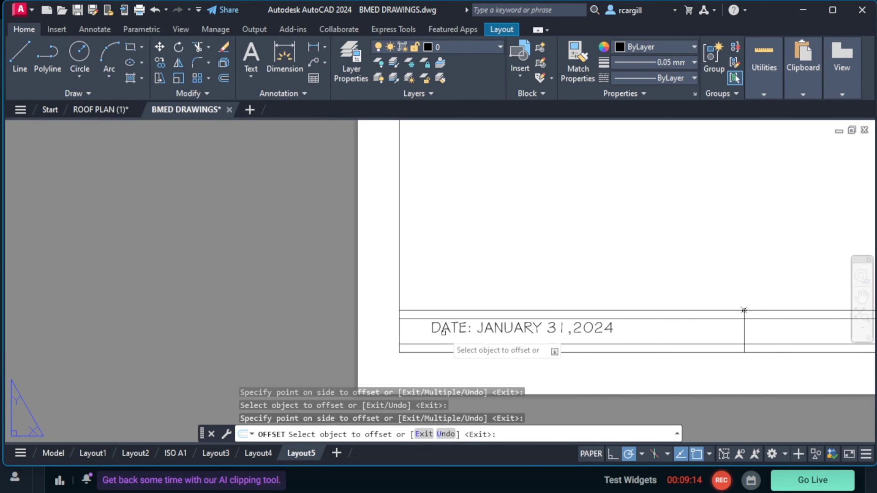
left_click(457, 327)
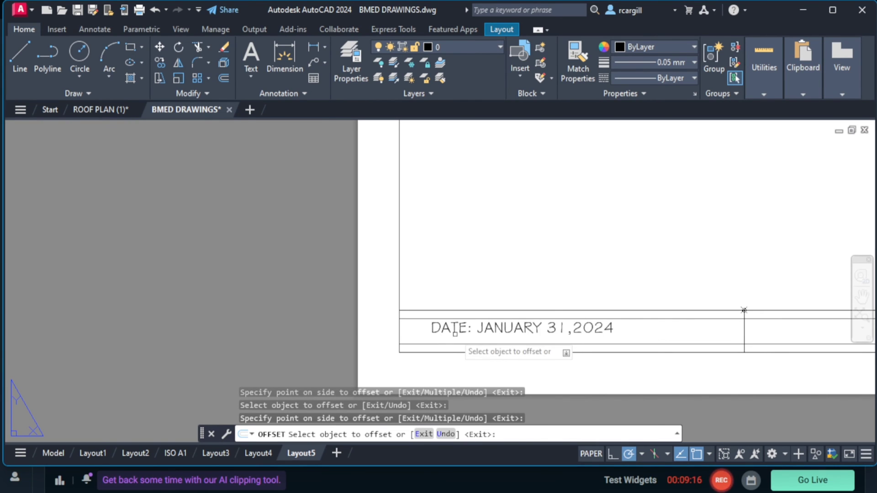
key("Escape")
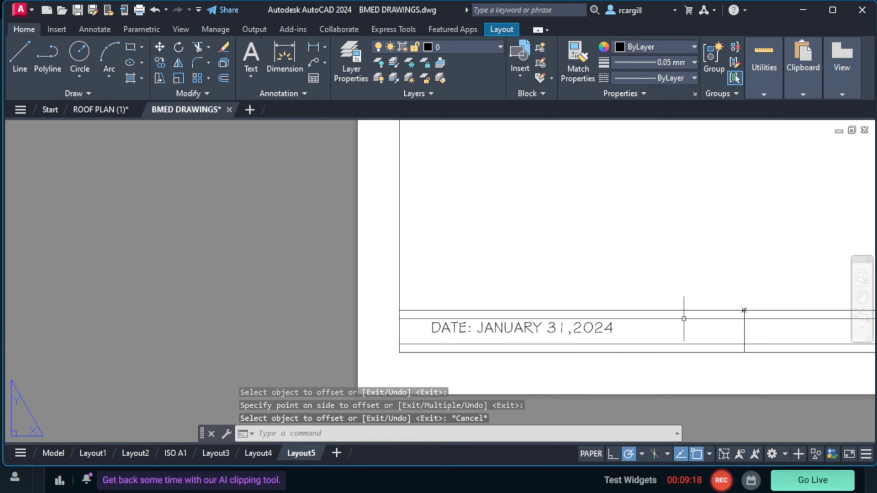
Delete the two horizontal offset lines above and below the date text in the title strip.
left_click(681, 318)
left_click(681, 344)
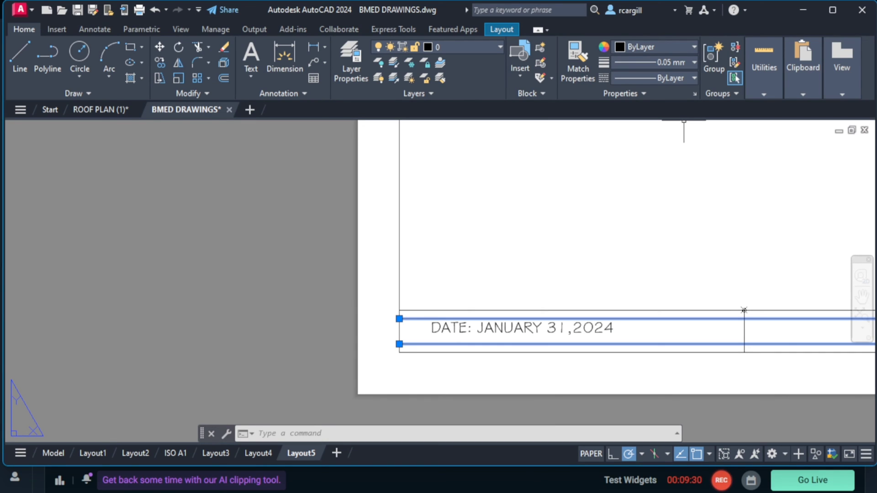
scroll(686, 233, "down", 8)
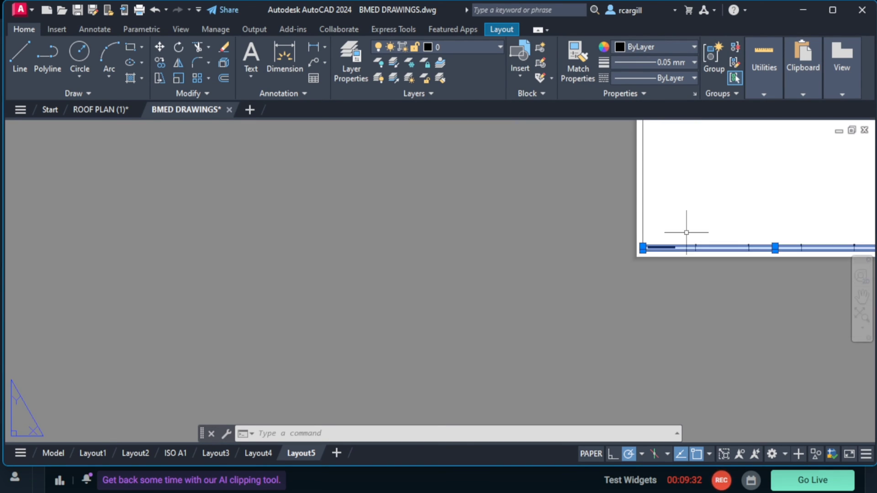
key("Escape")
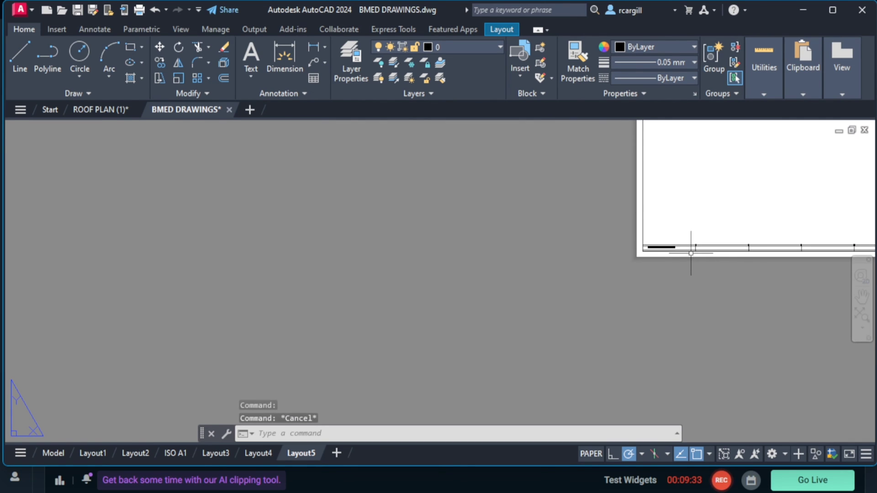
scroll(691, 254, "up", 5)
left_click(648, 224)
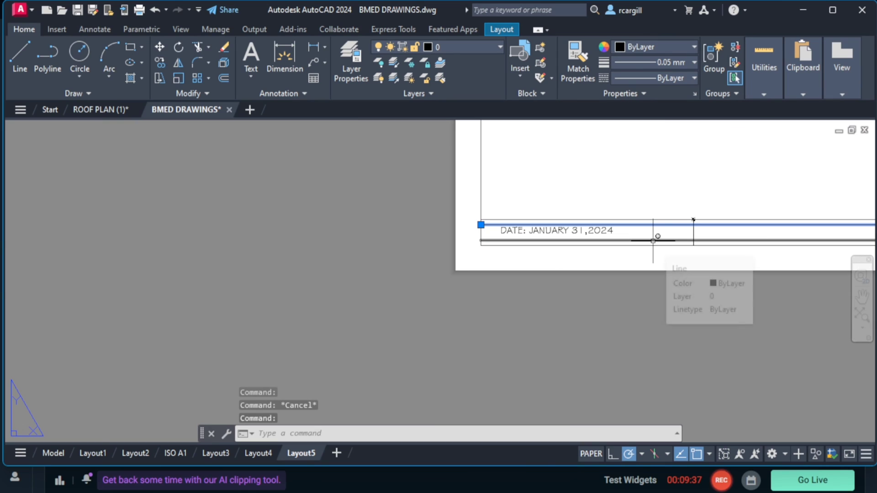
left_click(653, 240)
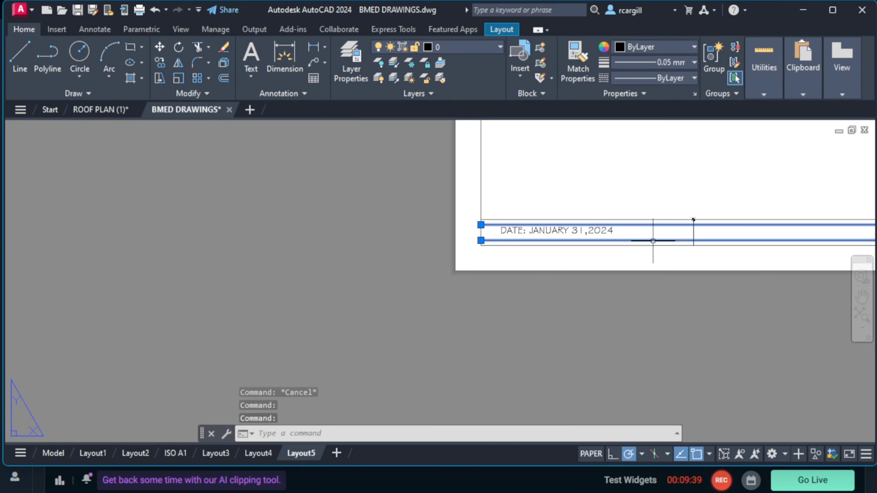
key("Delete")
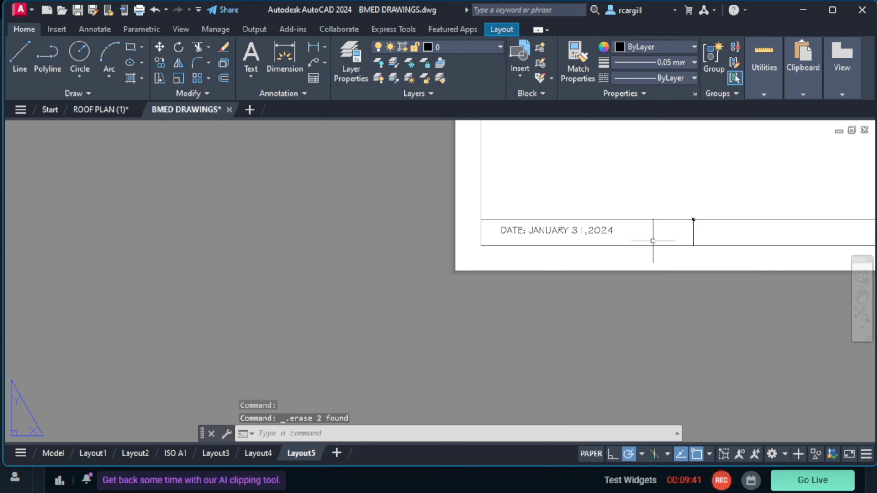
scroll(654, 240, "down", 6)
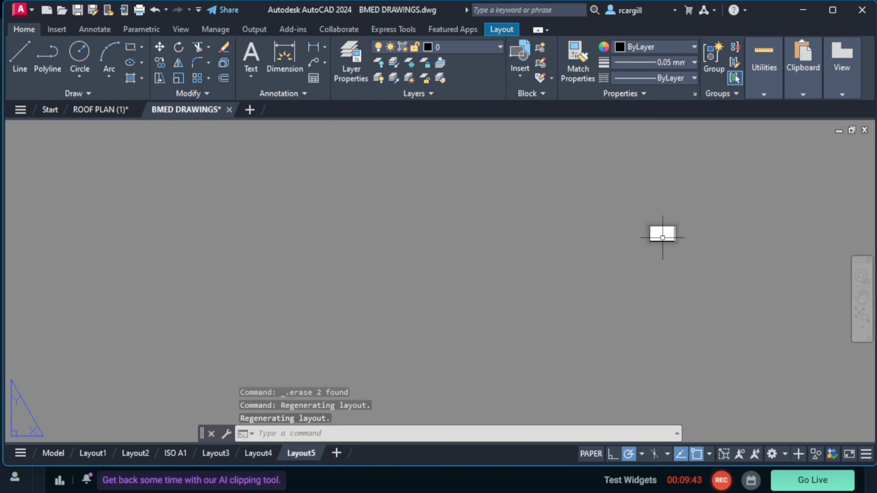
scroll(665, 245, "up", 2)
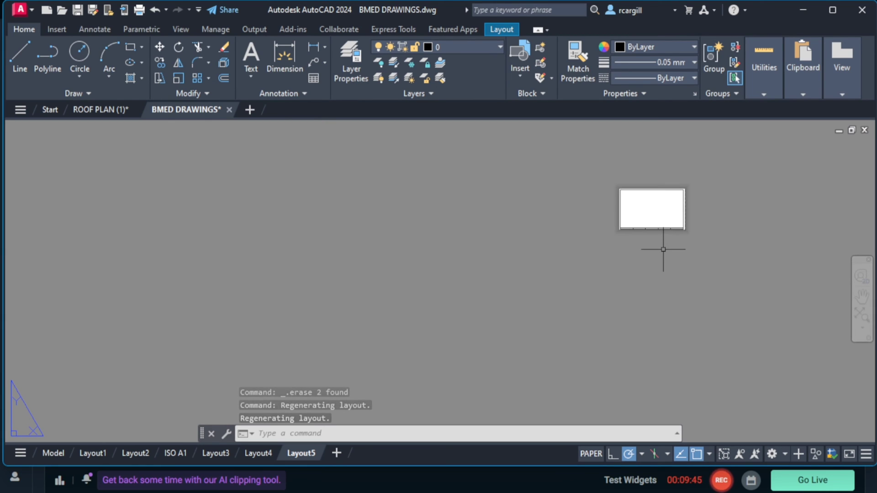
Trim away the title strip's top line between the third and fourth vertical dividers.
scroll(645, 227, "up", 5)
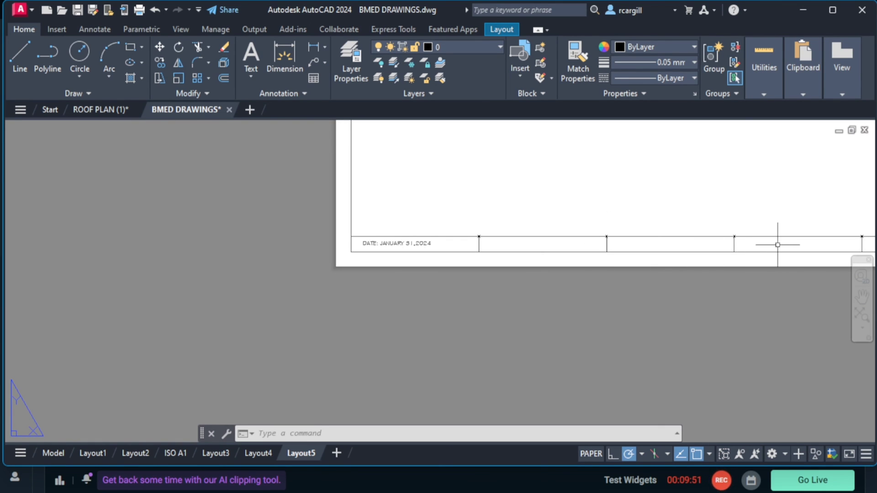
scroll(777, 244, "down", 5)
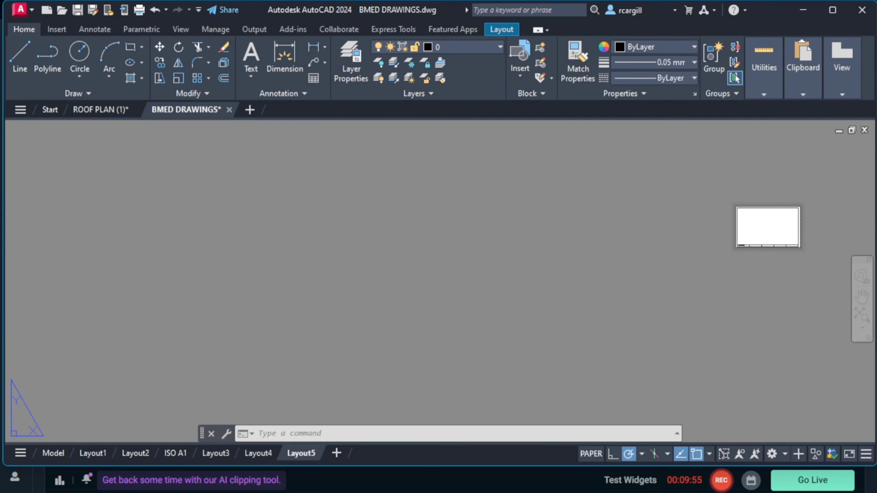
key("Escape")
type("p")
key("Return")
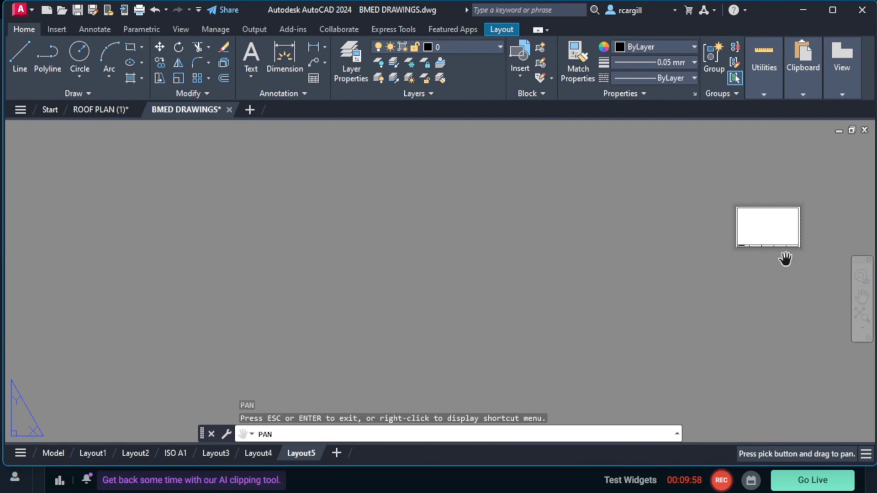
left_click_drag(785, 259, 581, 283)
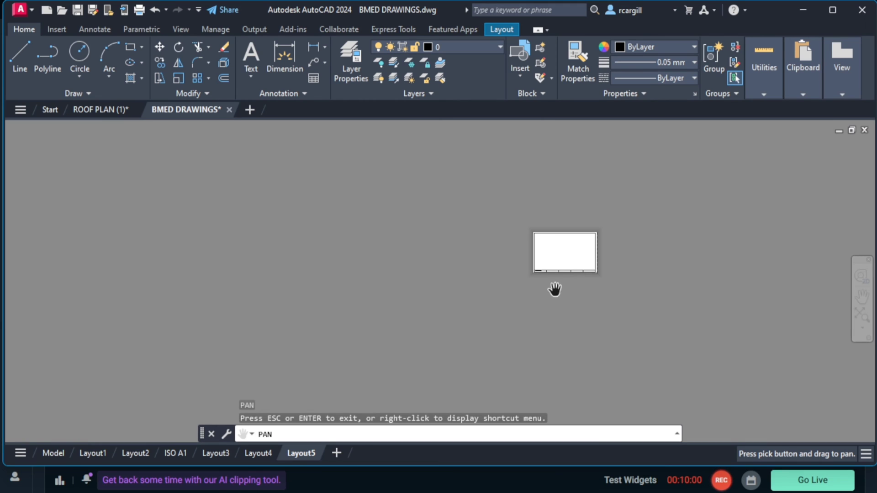
scroll(584, 254, "up", 6)
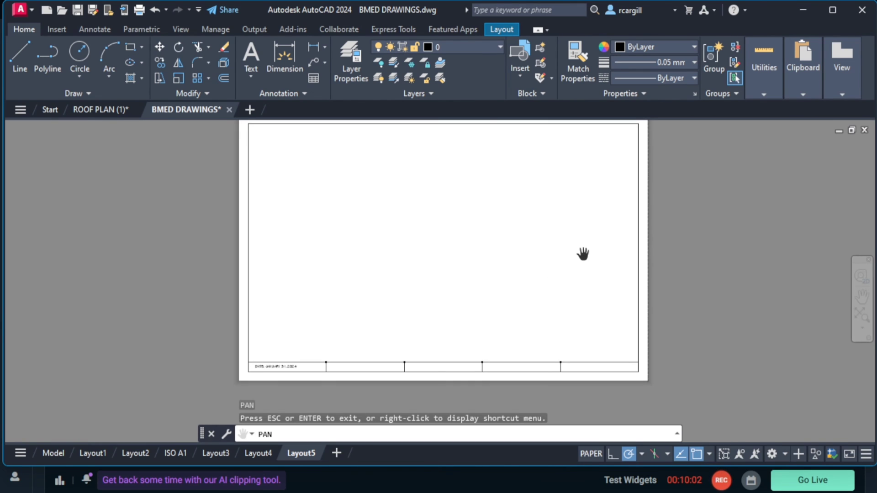
key("Escape")
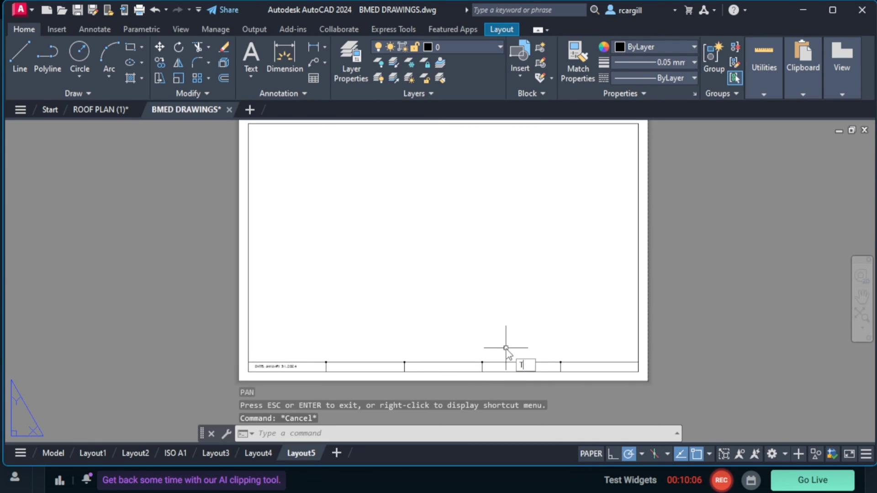
type("TR")
key("Return")
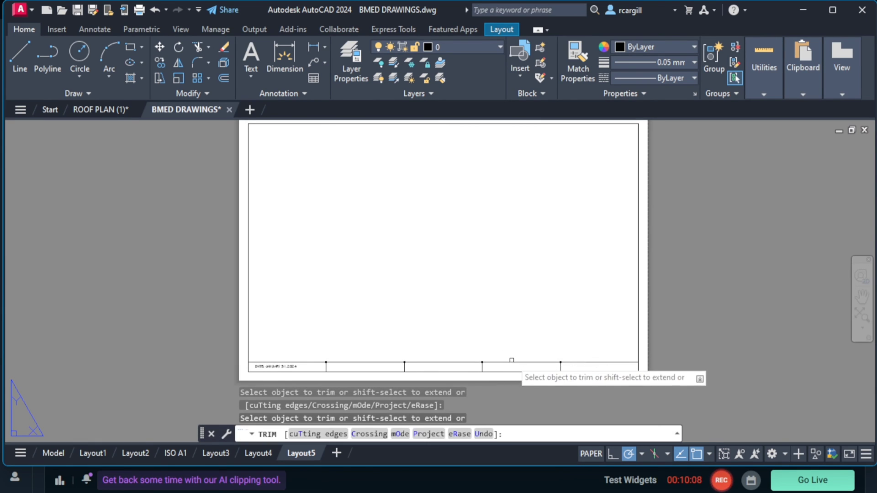
left_click(513, 361)
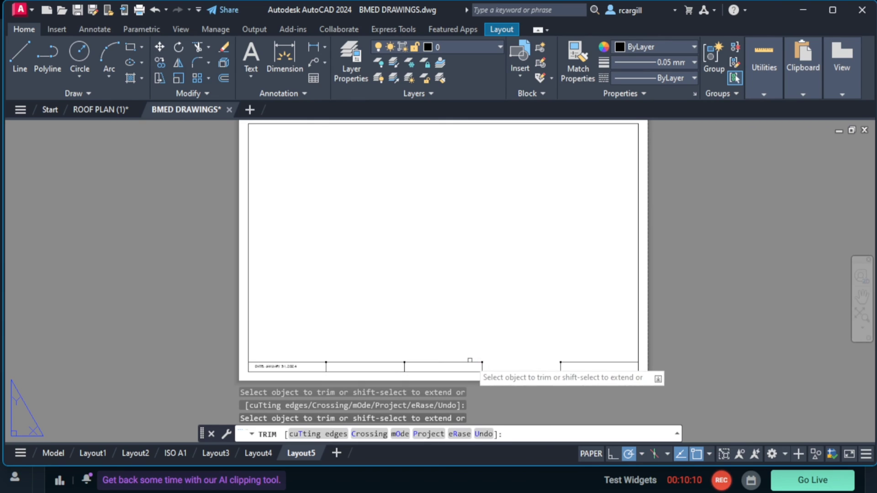
key("Escape")
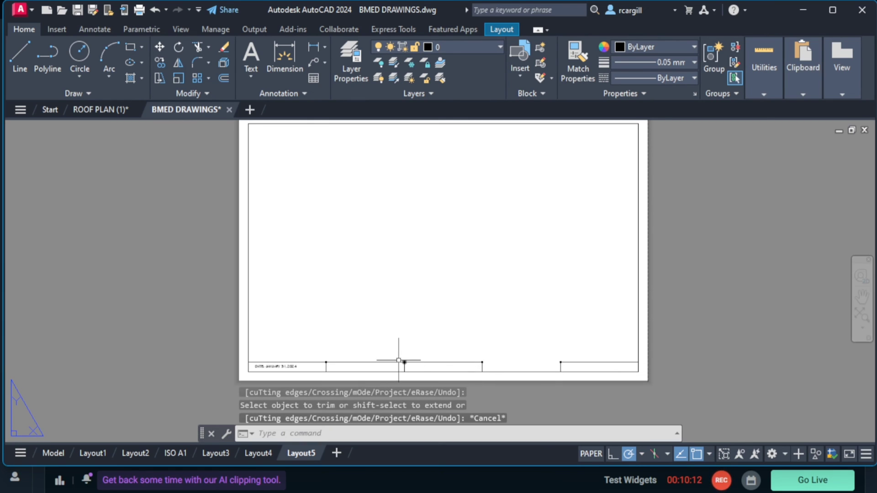
Delete the top line over the first three title strip cells, their three vertical dividers and the date text.
left_click(416, 362)
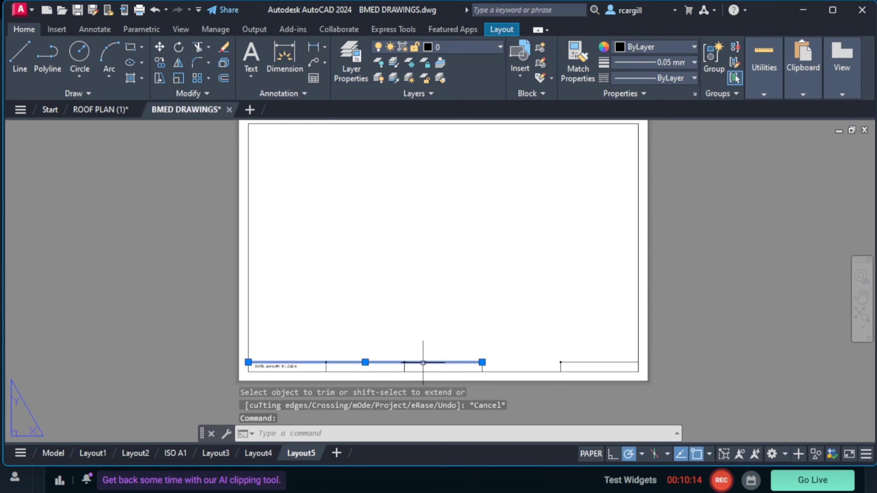
left_click(481, 367)
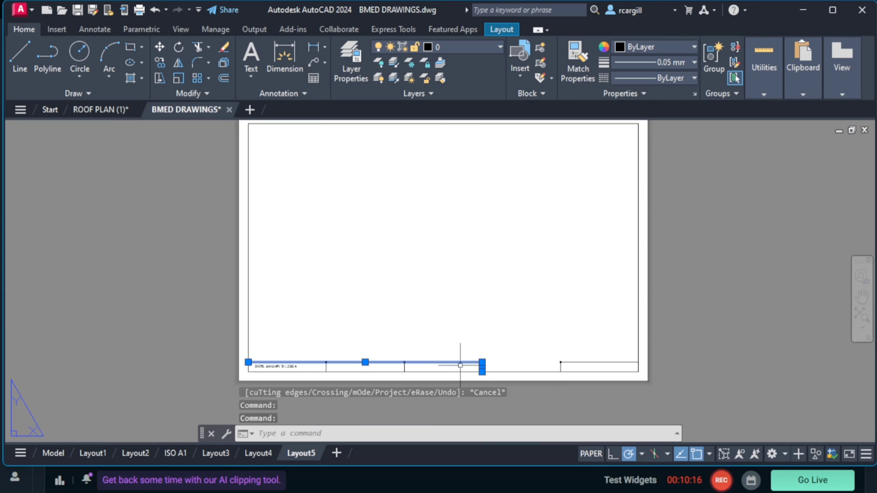
left_click(404, 368)
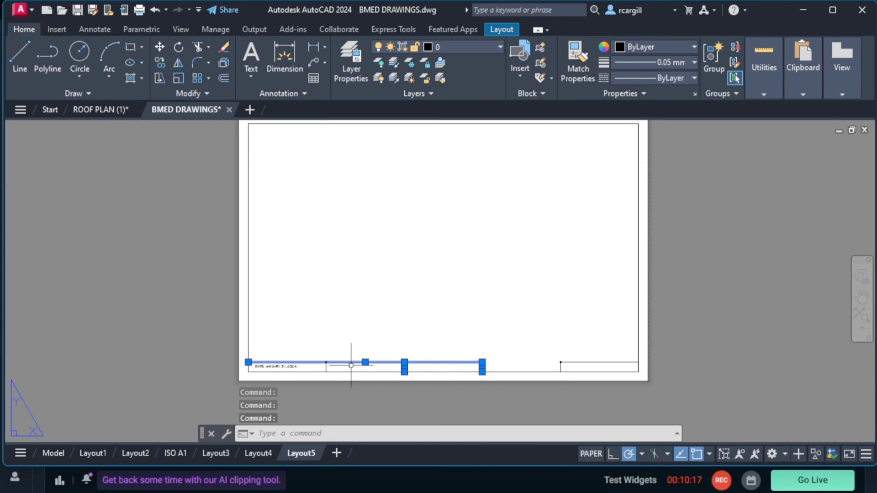
left_click(326, 368)
left_click(294, 365)
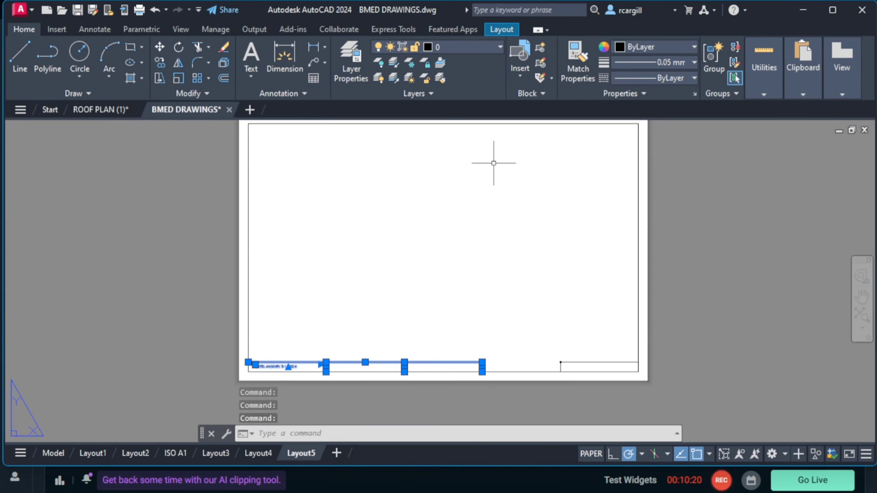
key("Delete")
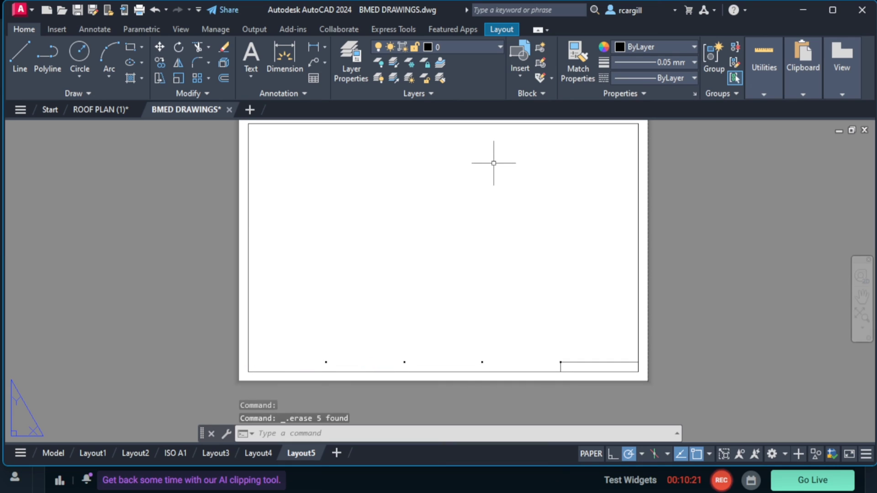
Delete the three leftover division points along the former title strip, keeping the one at the last cell's corner.
left_click(483, 362)
left_click(405, 362)
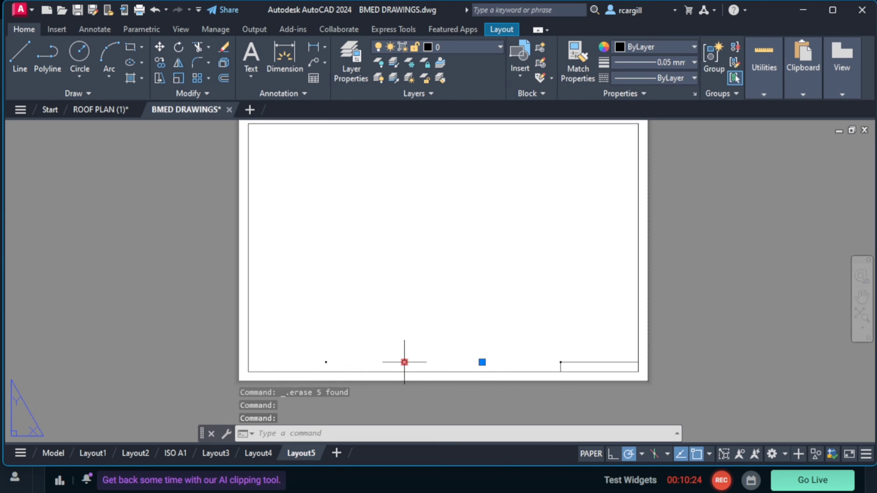
left_click(325, 361)
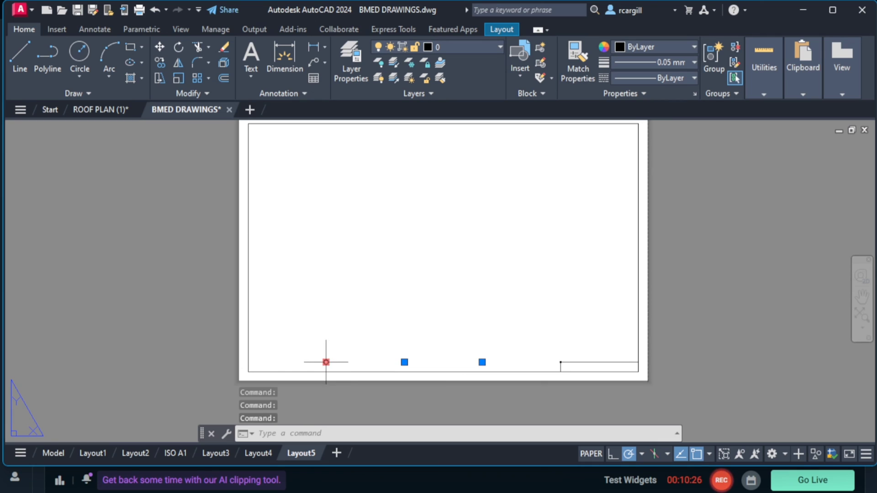
key("Delete")
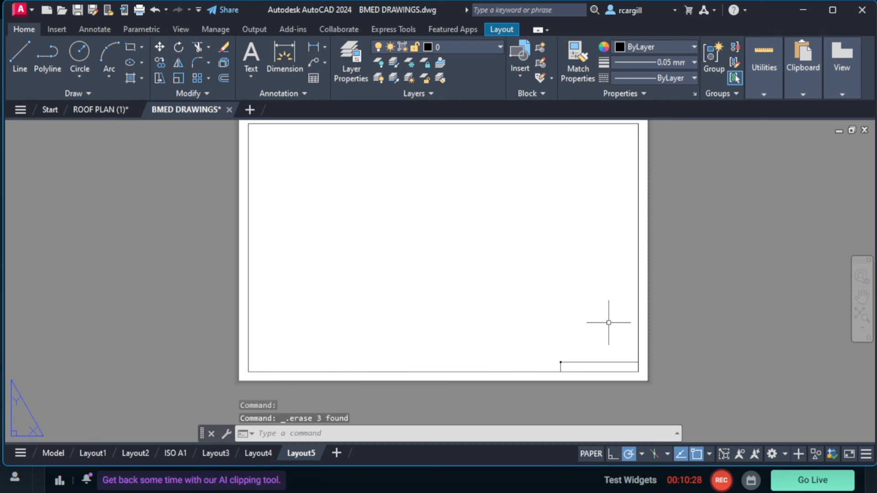
left_click(574, 363)
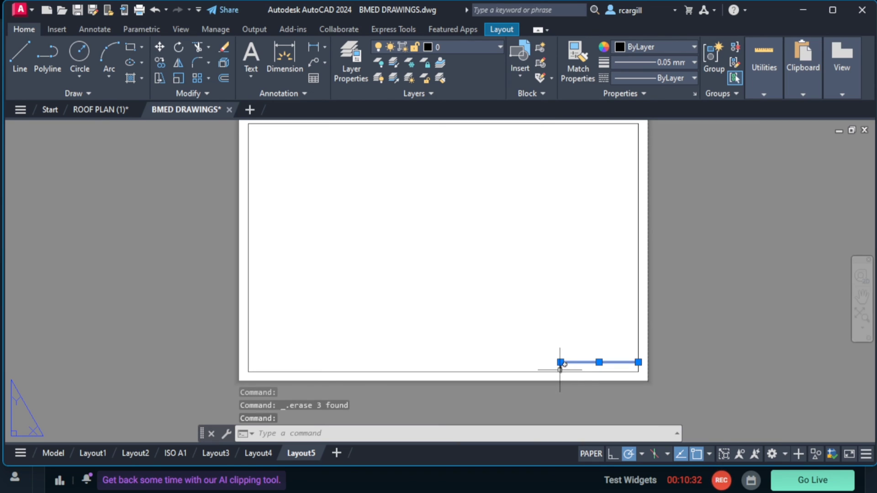
left_click(561, 368)
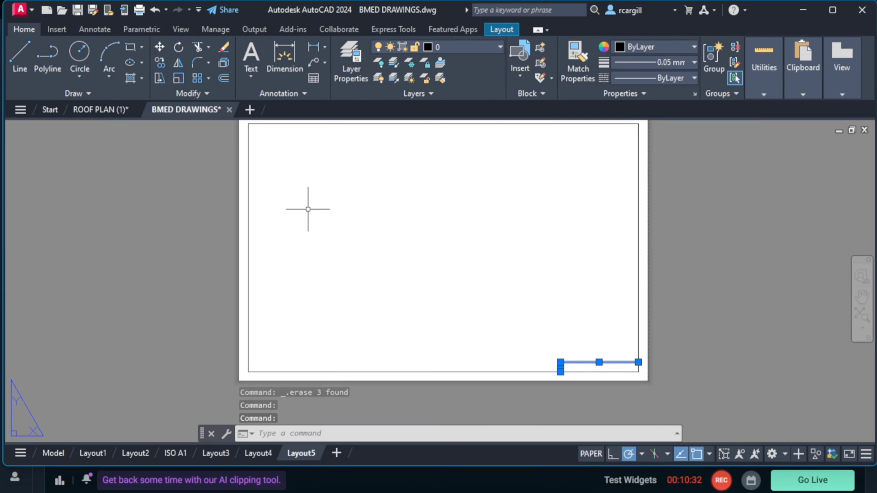
left_click(162, 64)
scroll(571, 379, "up", 4)
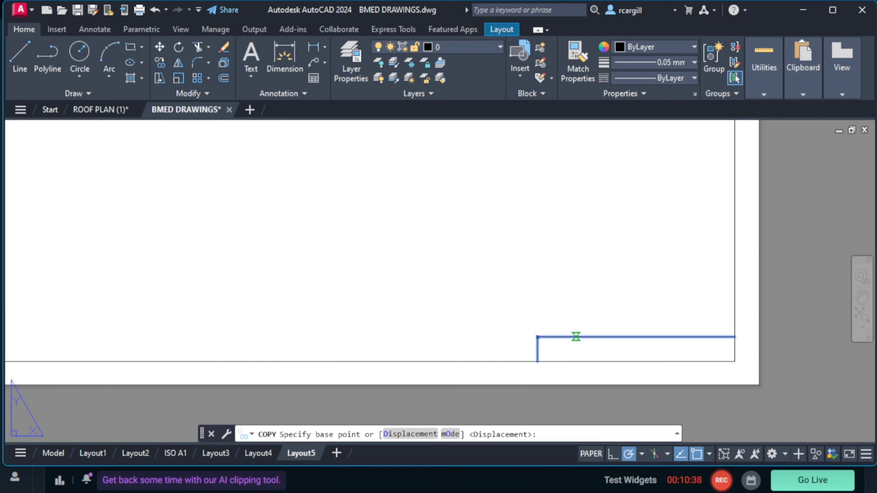
key("Escape")
left_click(762, 91)
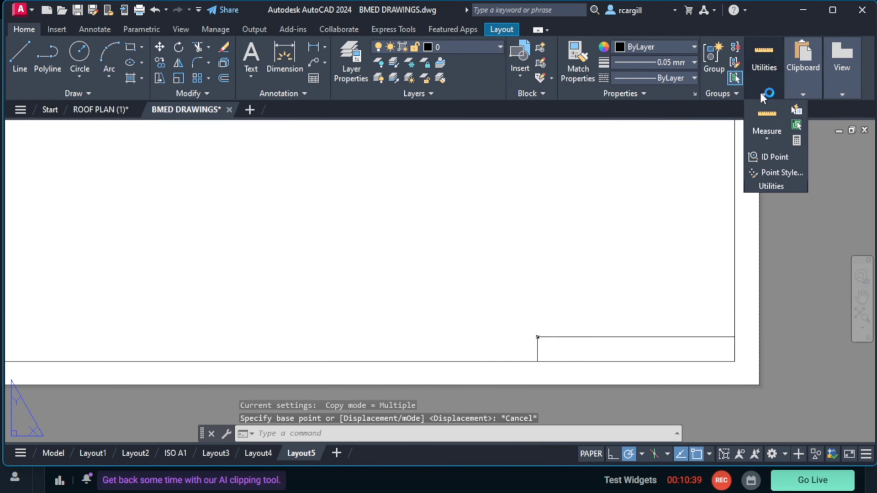
left_click(767, 137)
left_click(773, 188)
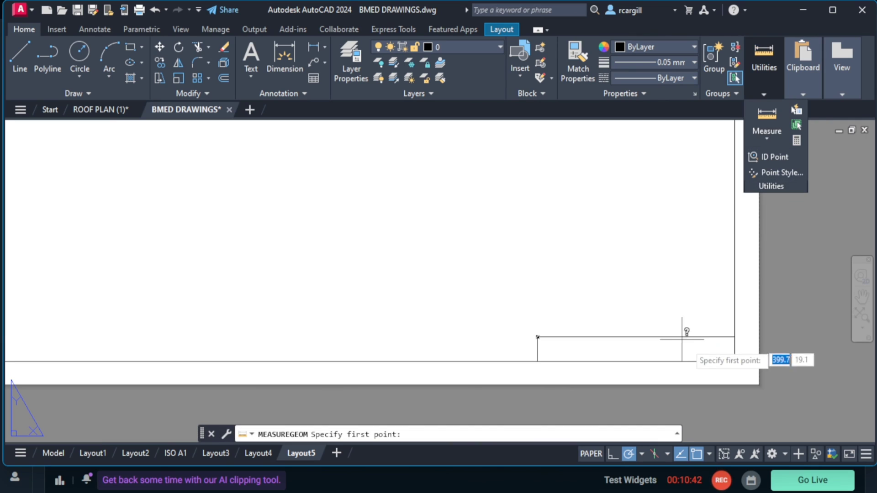
left_click(735, 337)
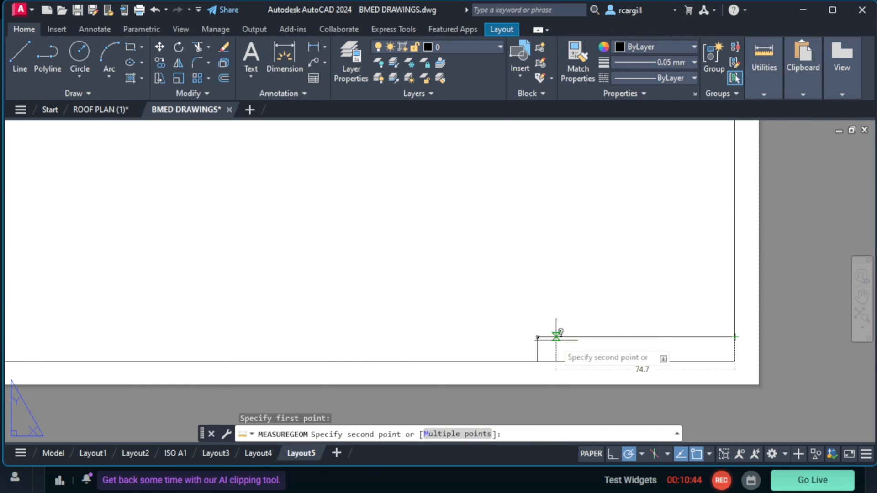
key("Escape")
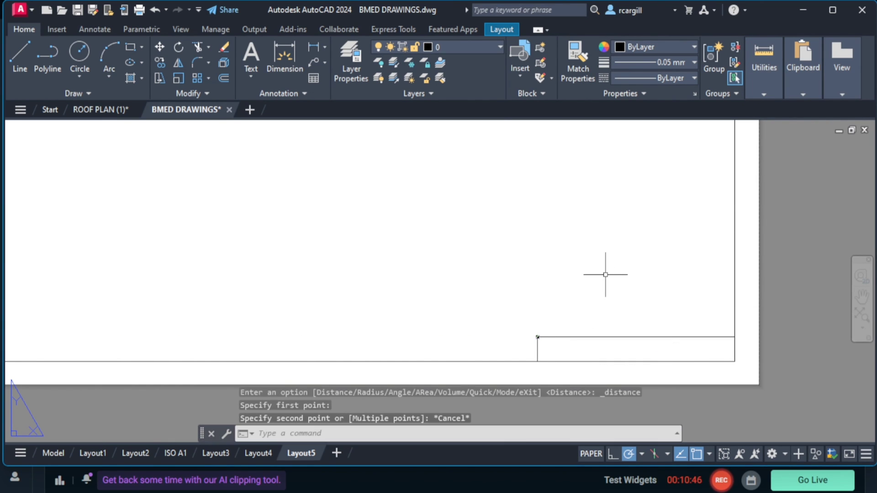
Copy the remaining corner cell's top and left lines upward four times, stacking them into a five-row title block.
left_click(617, 332)
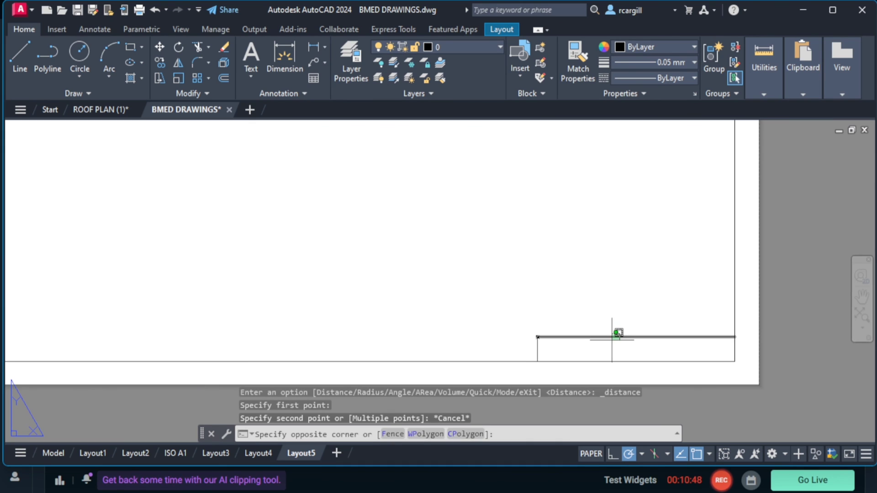
left_click(551, 340)
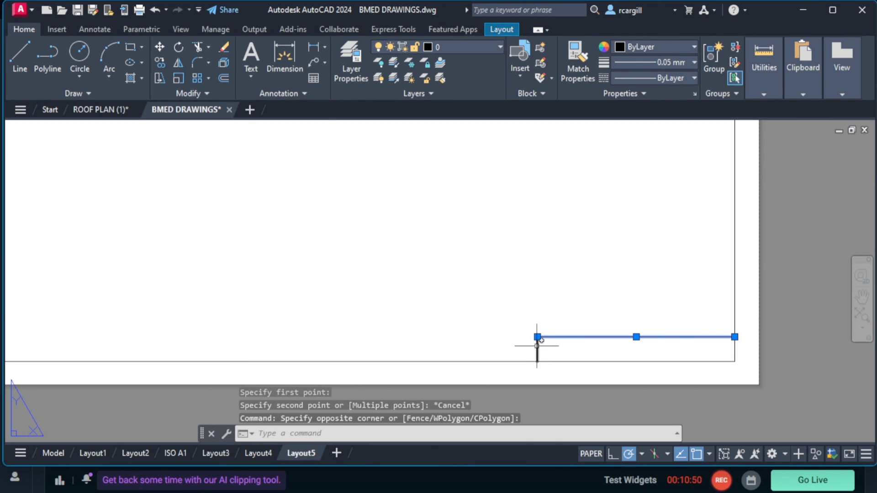
left_click(537, 344)
left_click(158, 62)
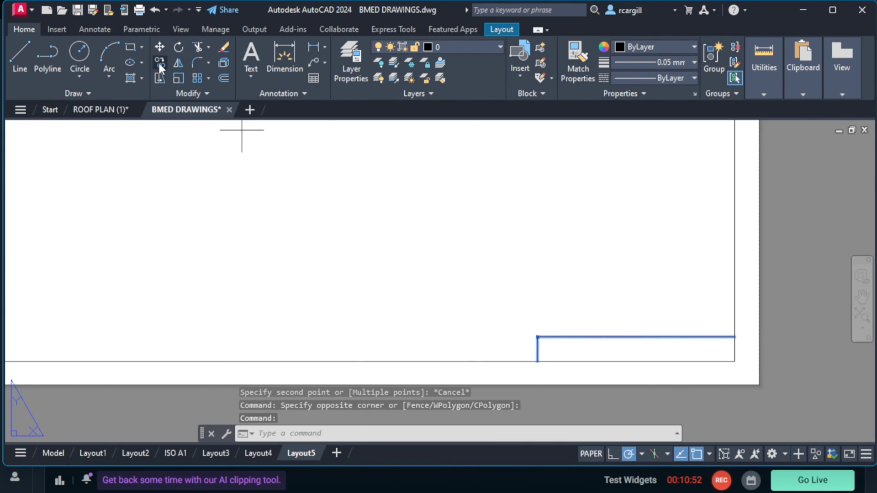
left_click(538, 361)
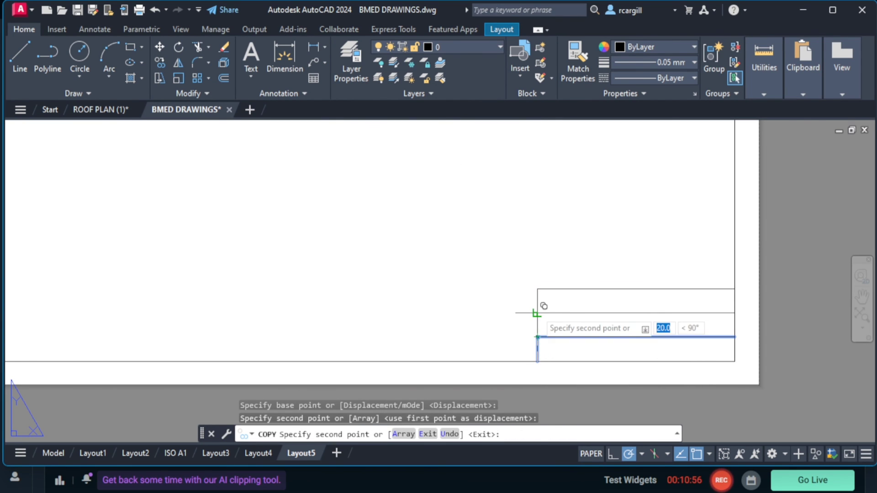
left_click(537, 312)
left_click(537, 289)
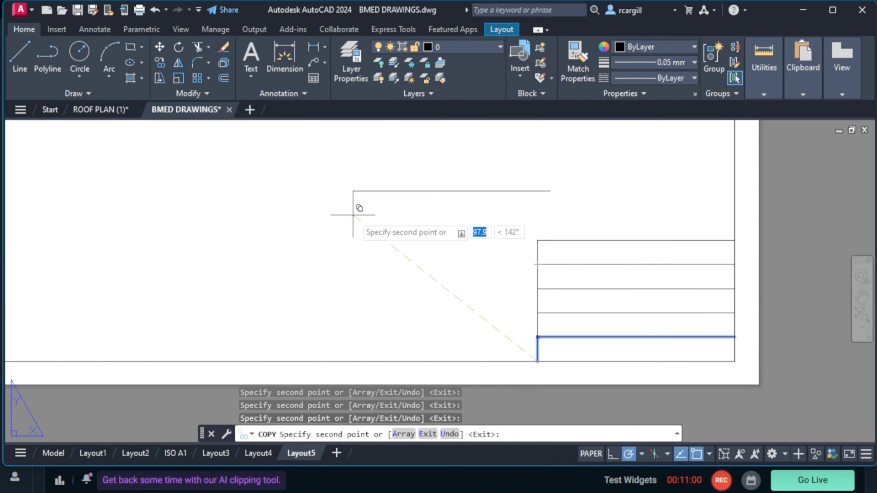
key("Escape")
Create a rectangular viewport with MVIEW from the border's upper-left corner to its bottom line, covering roughly the left half of the sheet.
scroll(420, 280, "down", 6)
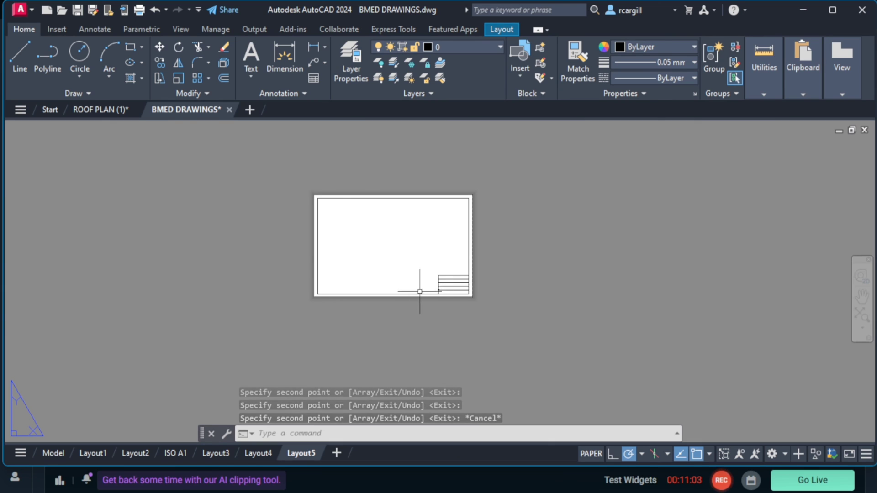
scroll(456, 280, "up", 6)
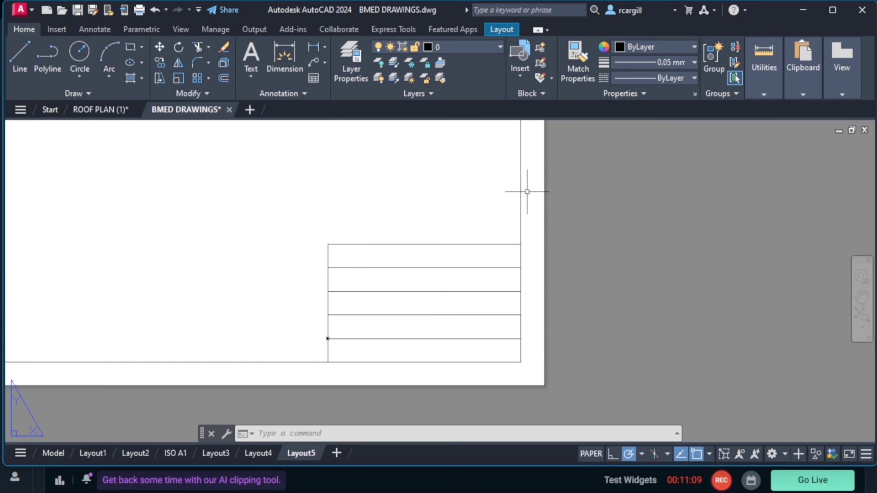
scroll(438, 242, "down", 9)
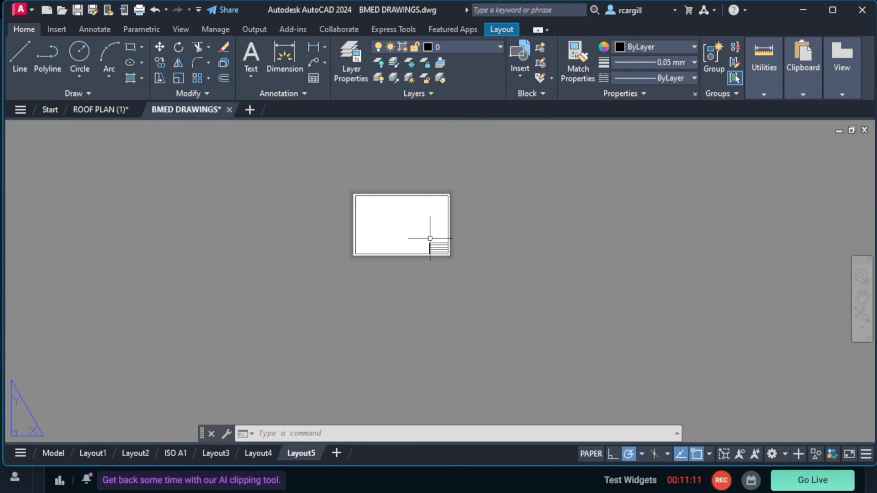
scroll(394, 216, "up", 4)
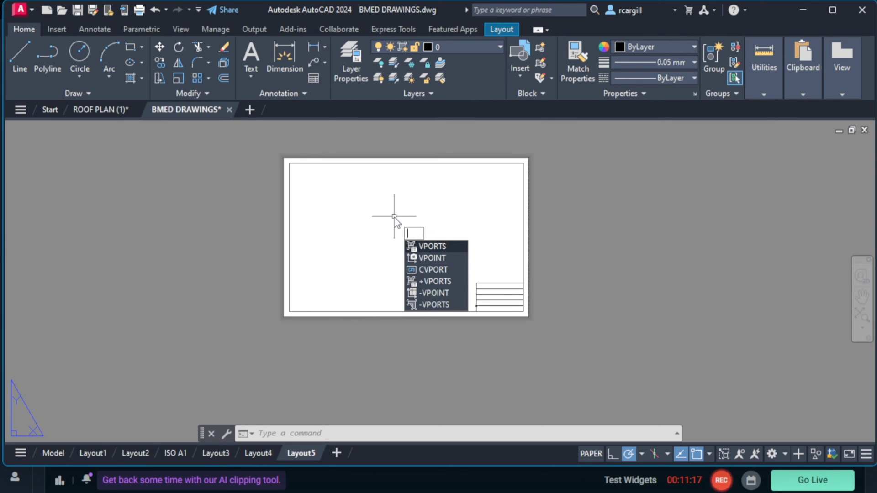
key("Escape")
key("Escape")
type("MV")
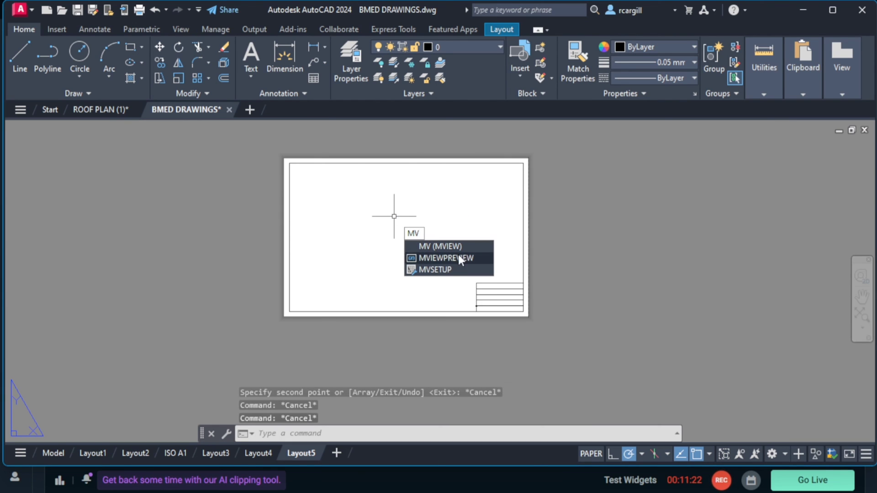
left_click(447, 246)
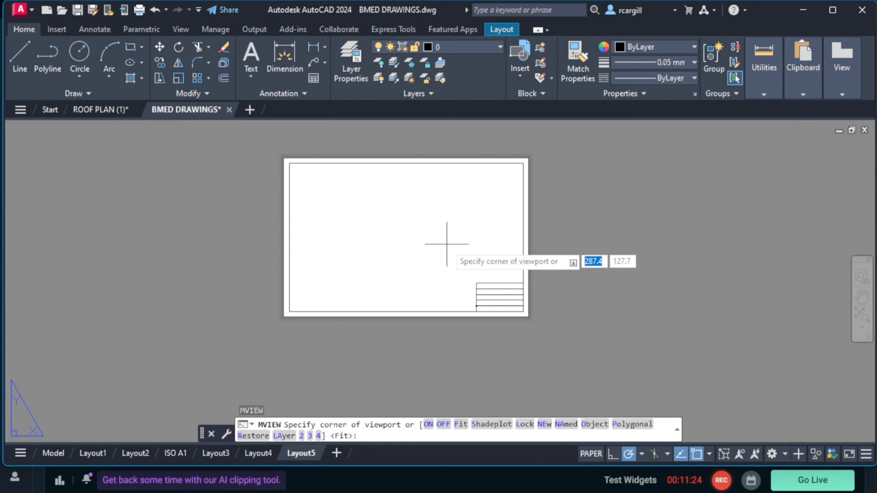
left_click(290, 163)
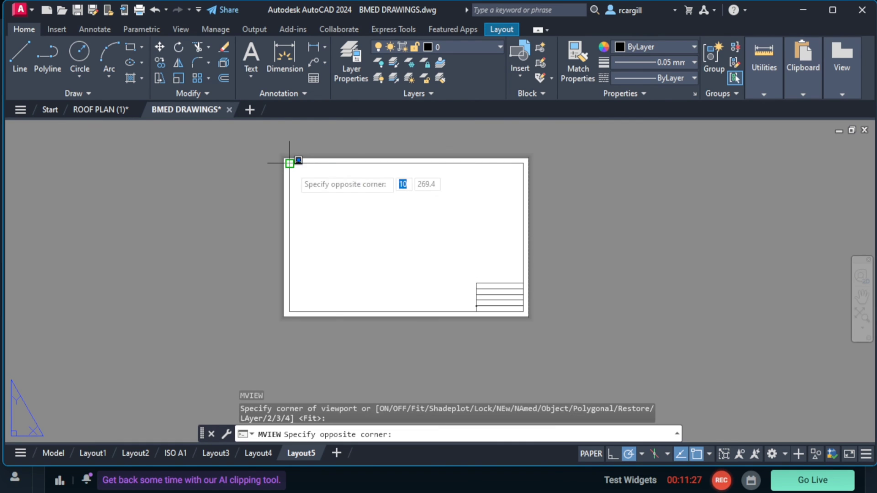
left_click(420, 311)
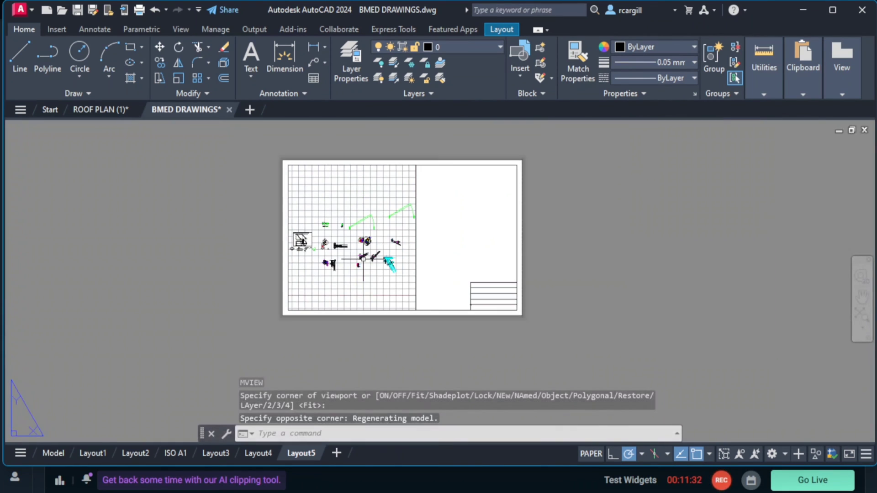
key("Escape")
Activate the viewport, zoom and pan the model until the coloured circle construction views are framed inside it, and return to paper space.
double_click(351, 205)
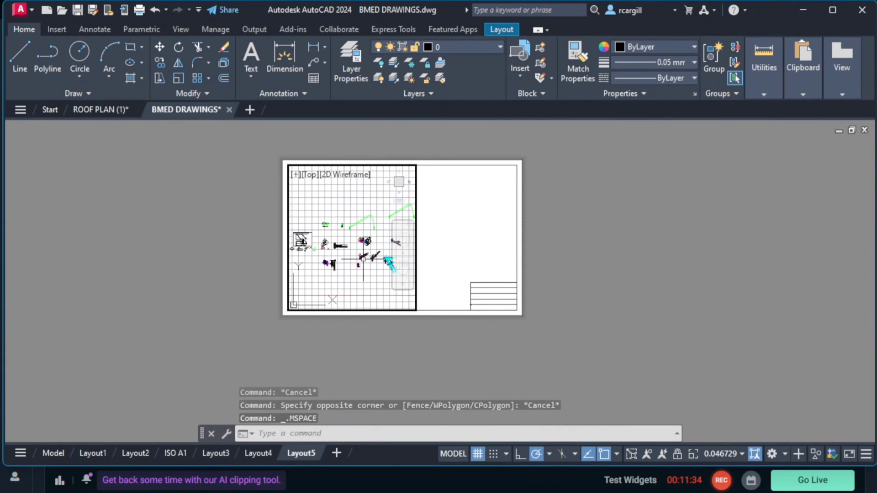
scroll(355, 266, "up", 6)
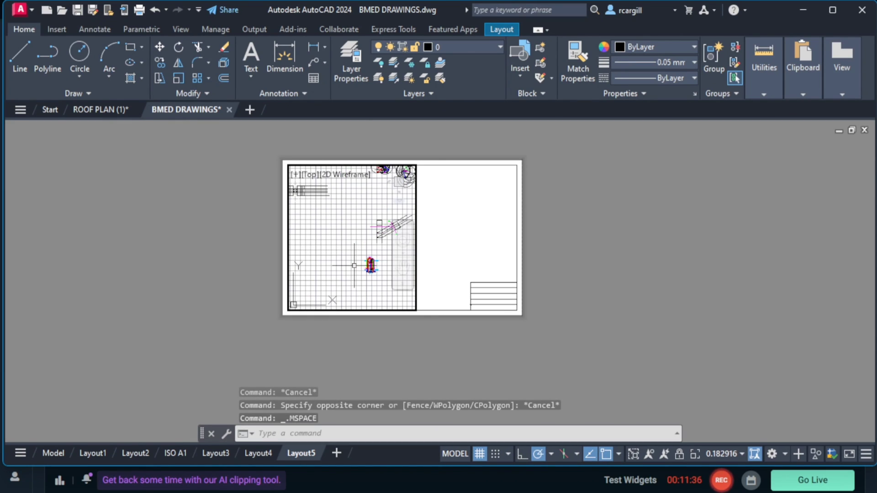
scroll(366, 266, "up", 8)
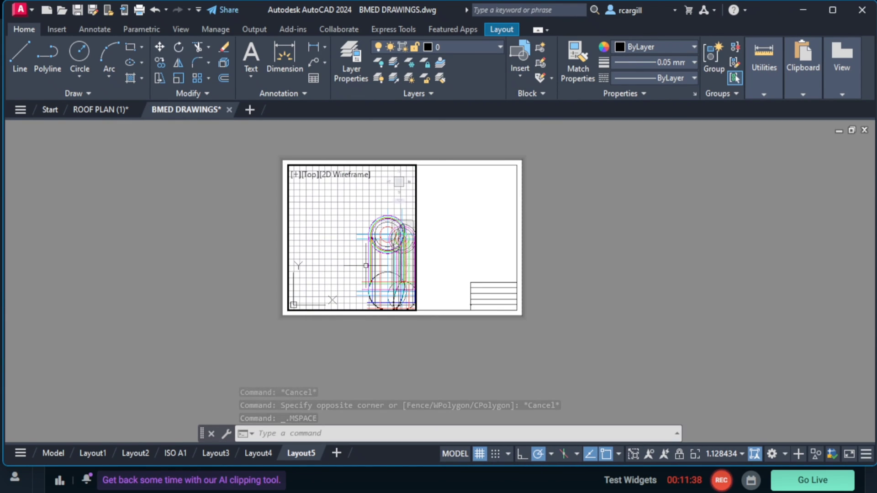
type("p")
key("Return")
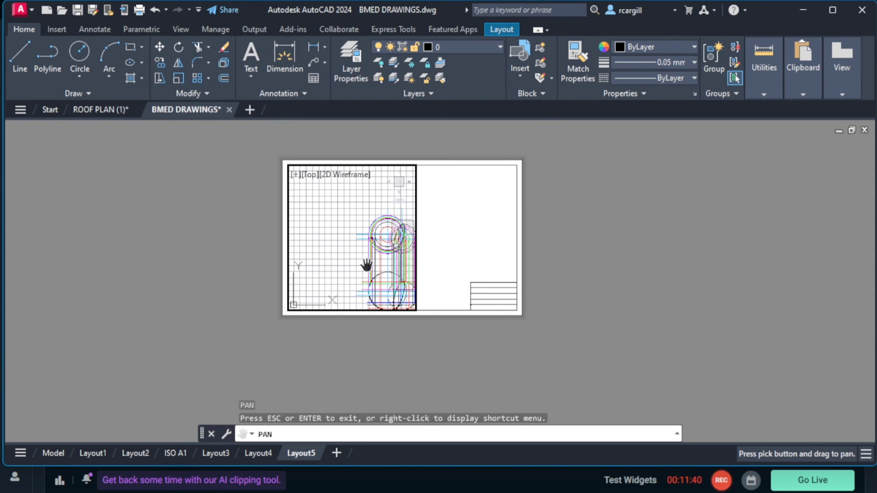
left_click_drag(366, 265, 338, 242)
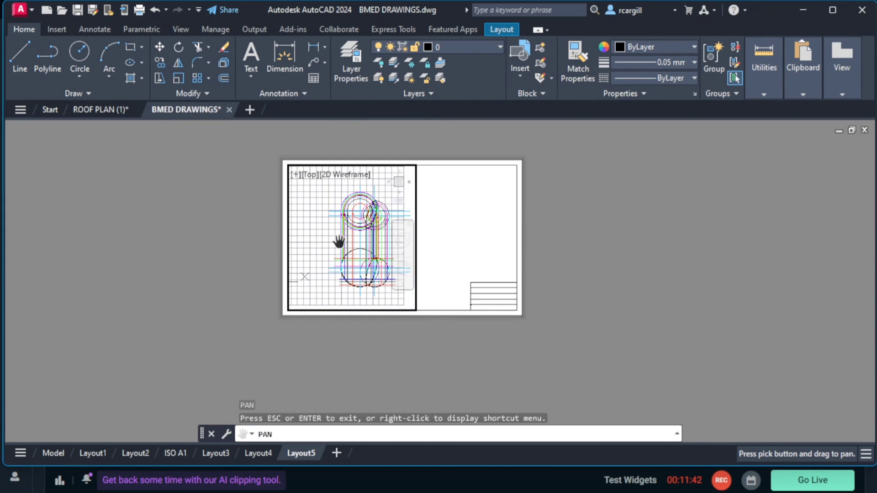
scroll(338, 242, "up", 2)
scroll(338, 241, "down", 2)
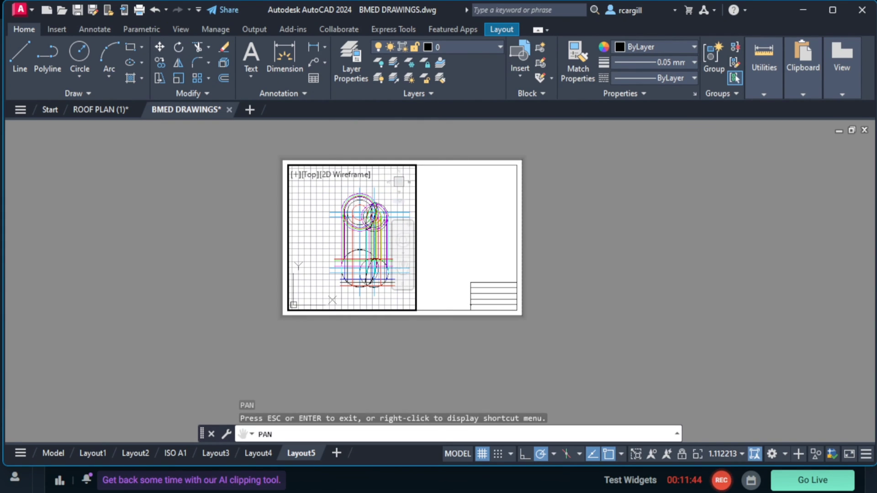
key("Escape")
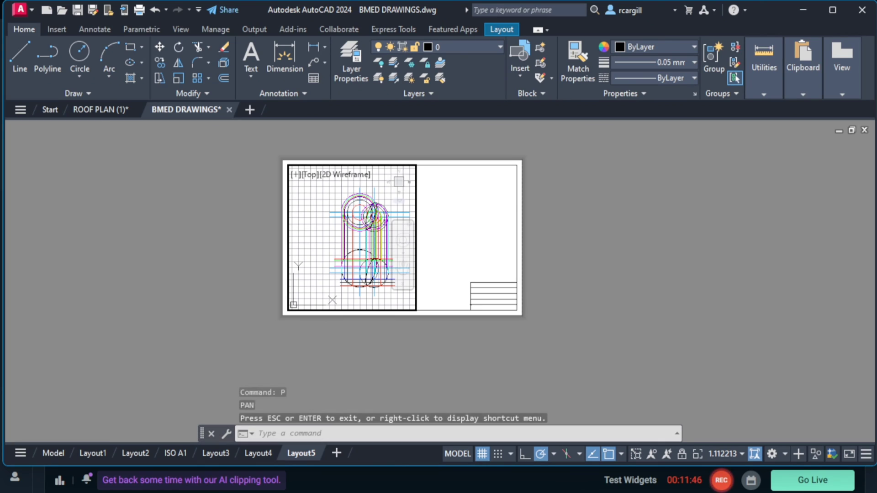
key("Escape")
key("Escape")
double_click(610, 286)
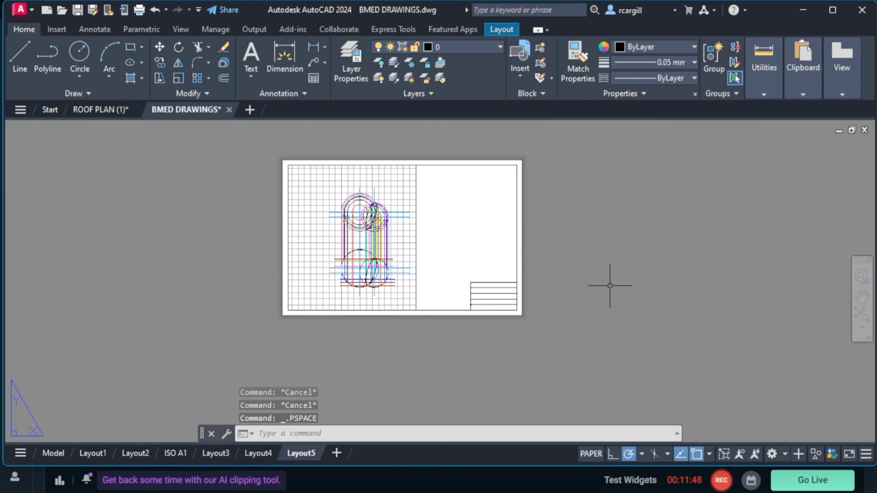
Switch back into the viewport's model space and turn off its grid display.
left_click(592, 455)
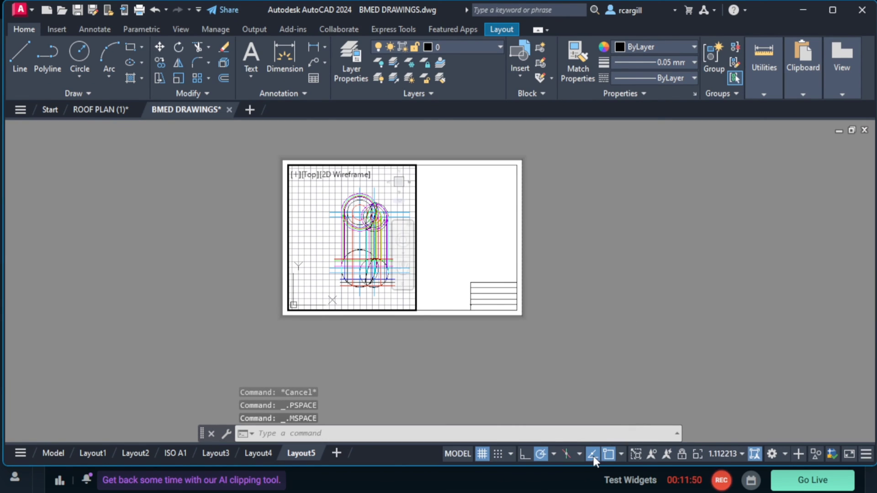
left_click(483, 456)
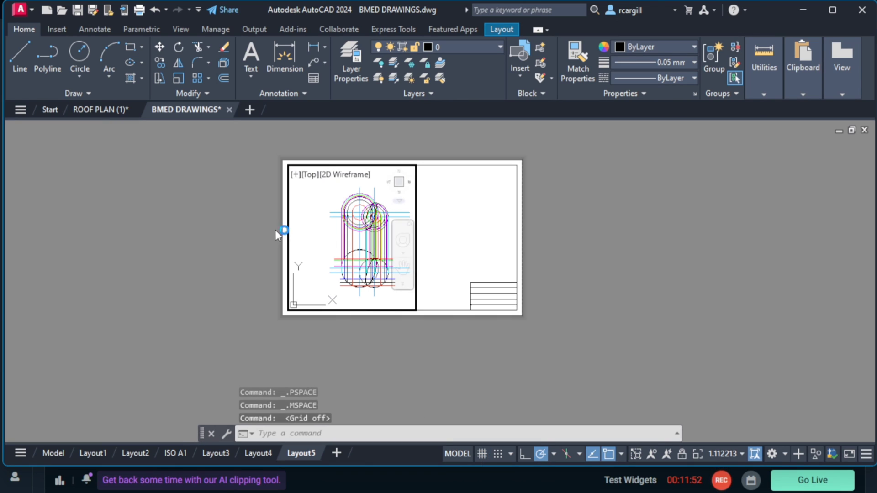
key("Escape")
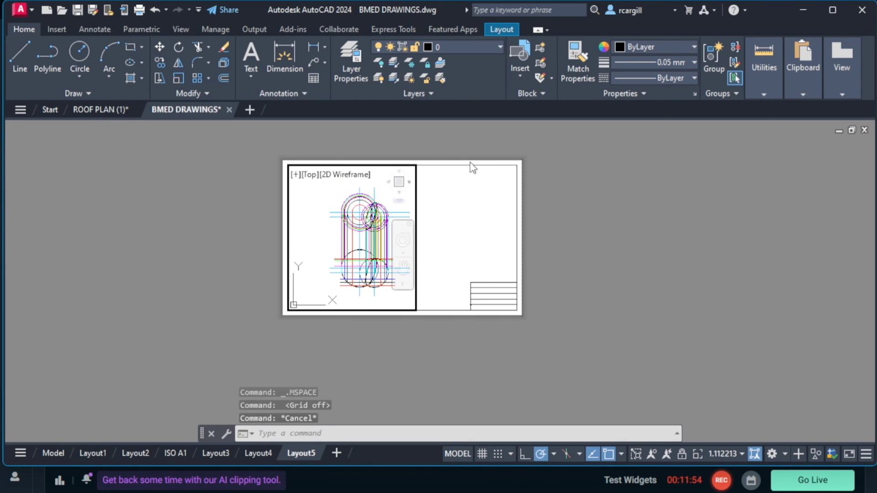